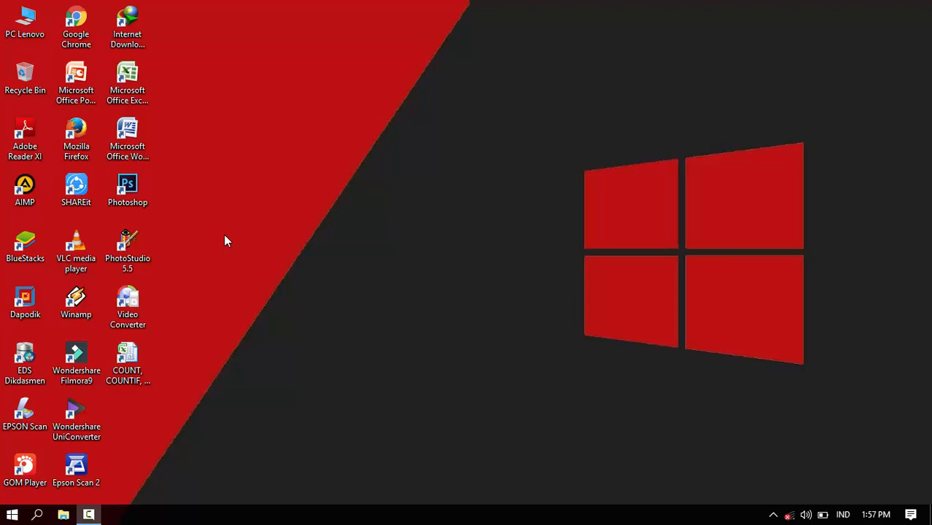
Step: Open the workbook "COUNT, COUNTIF, COUNTIFS, COUNTBLANK, COUNTA" from the desktop and show the start of its COUNT sheet
left_click(145, 357)
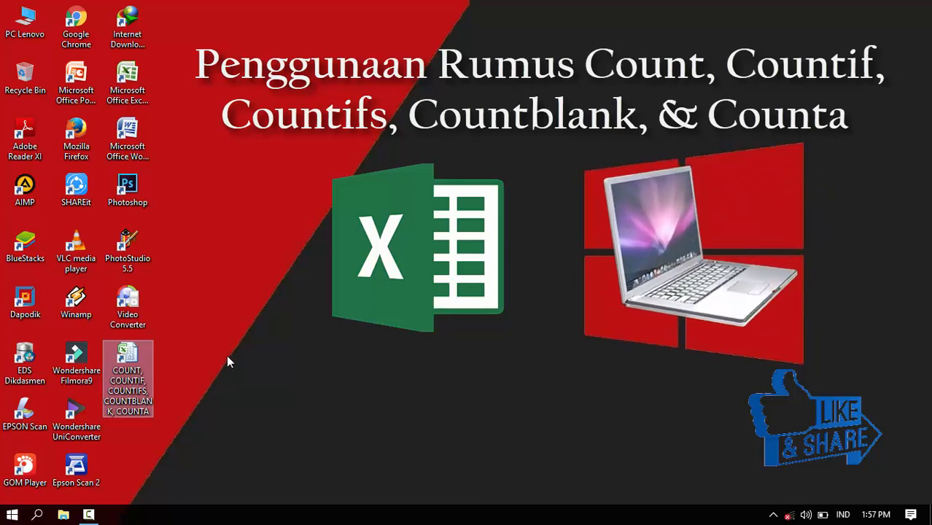
double_click(125, 357)
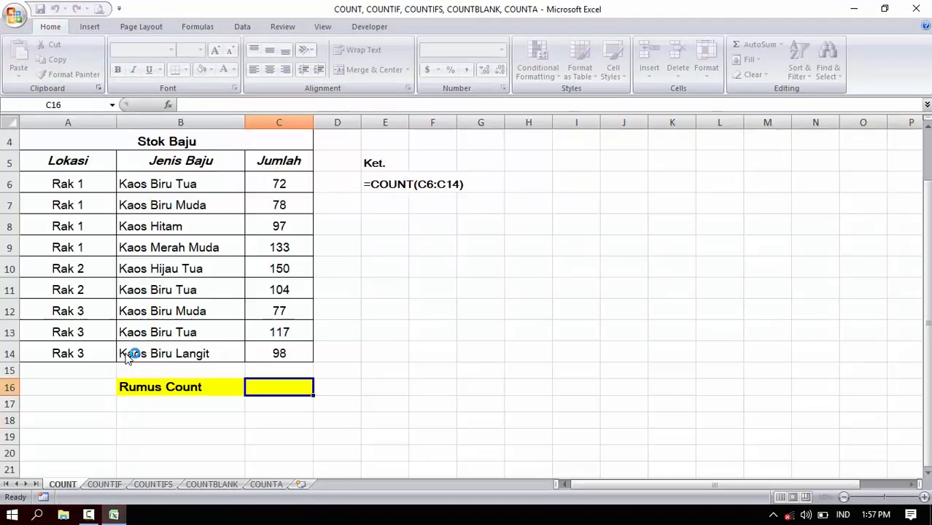
scroll(331, 352, "up", 1)
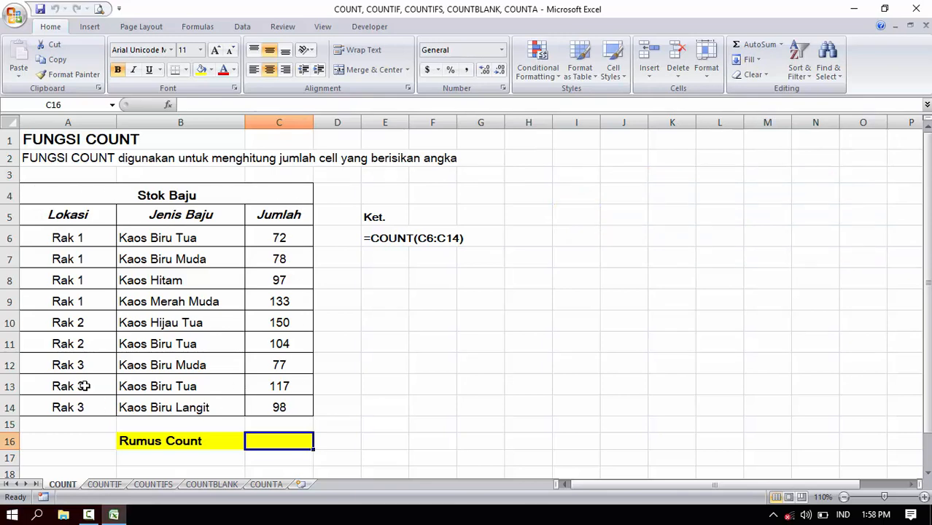
Step: Review the Jumlah values in C6:C14 and the formula note under Ket. on the COUNT sheet
left_click(301, 238)
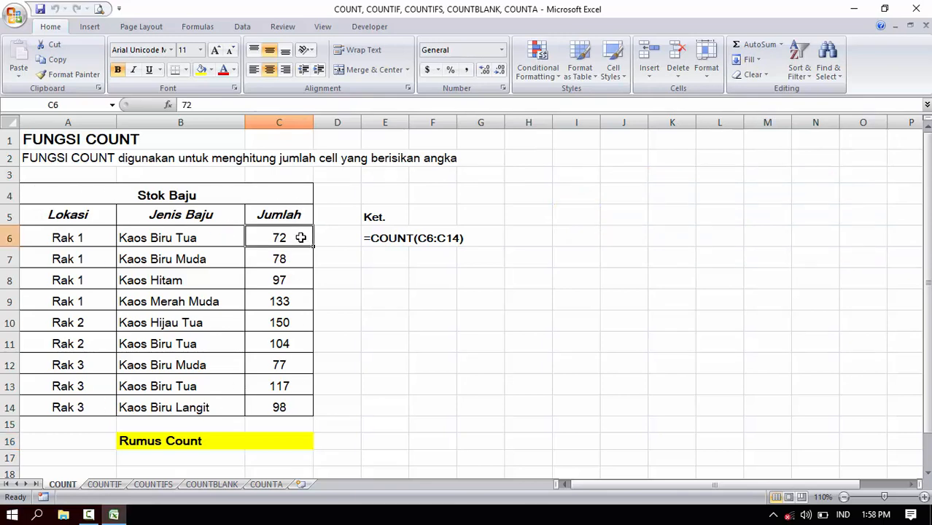
left_click_drag(300, 237, 297, 410)
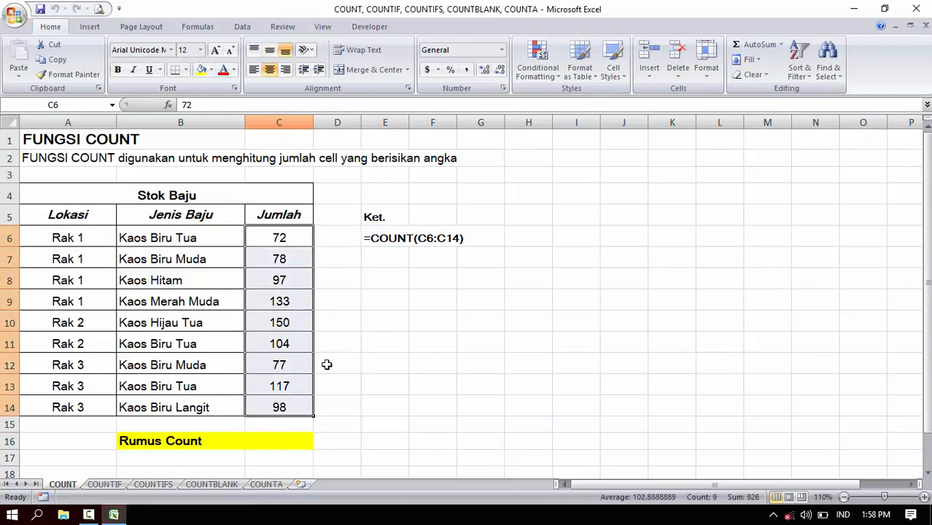
left_click(380, 217)
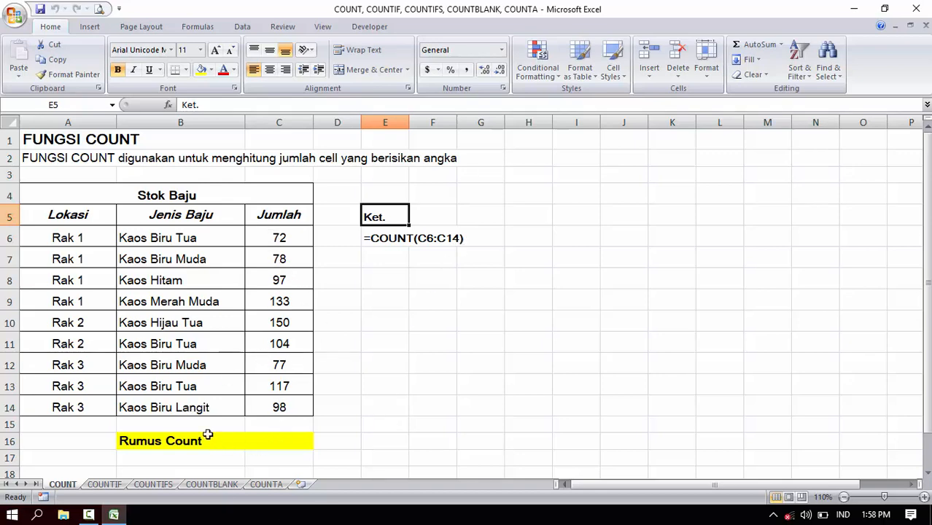
Step: Enter the formula =COUNT(C6:C14) in cell C16 beside Rumus Count
left_click(269, 446)
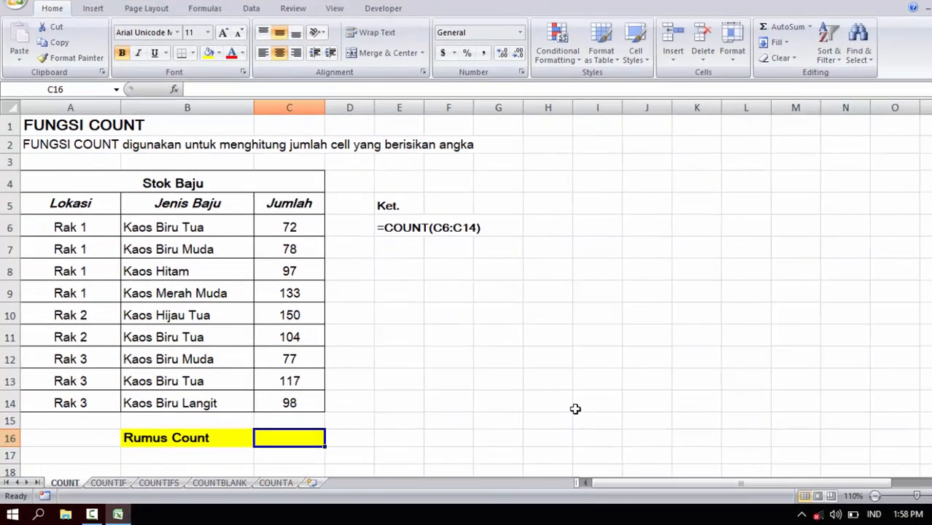
type("=")
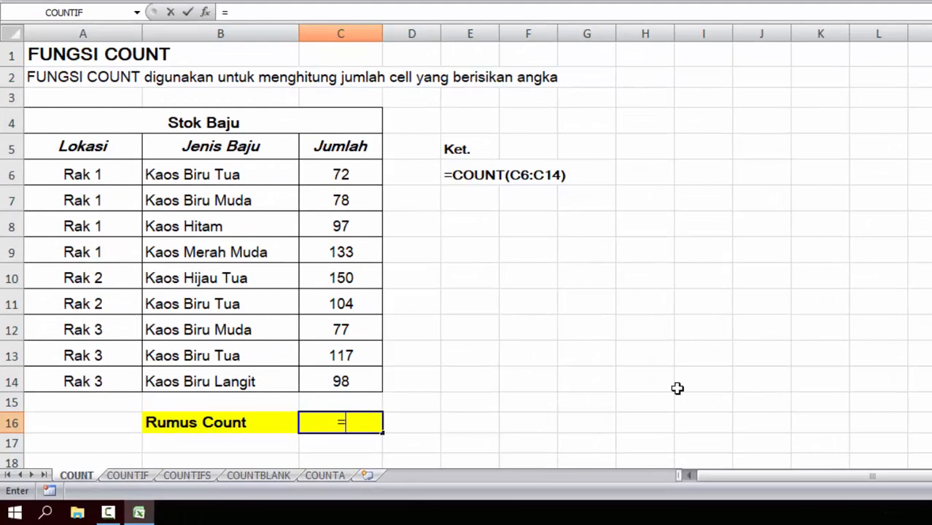
type("COUNT")
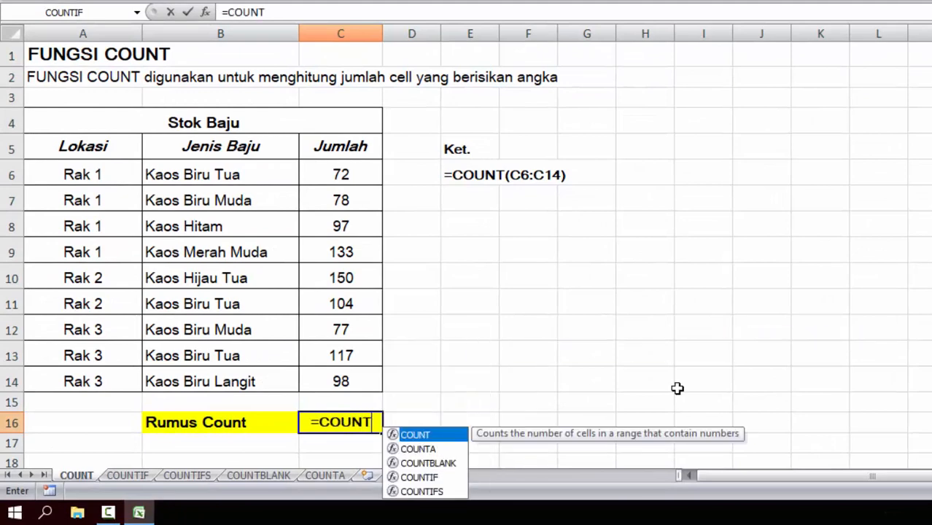
type("(")
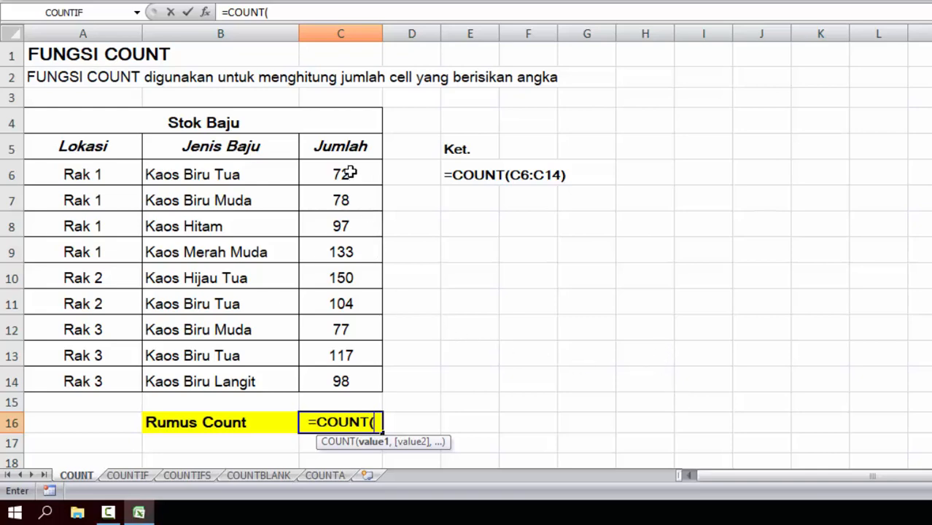
left_click_drag(350, 172, 353, 380)
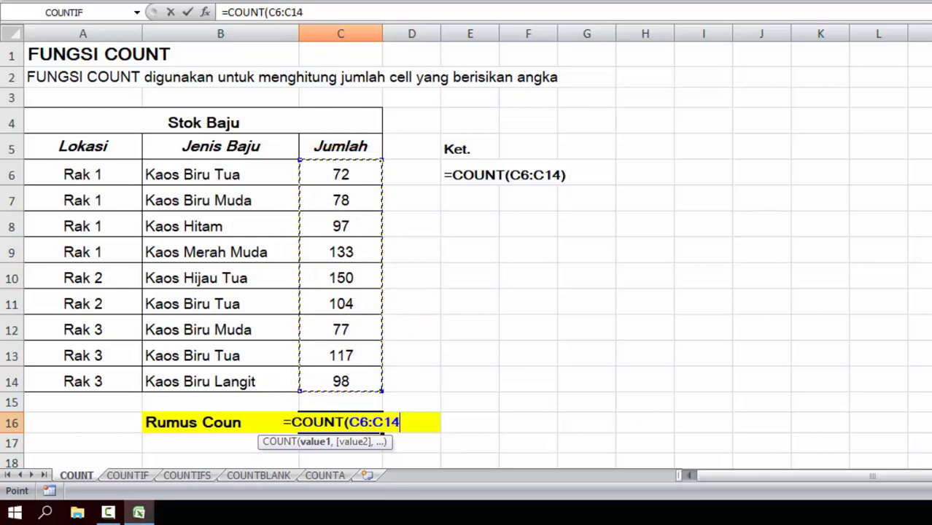
type(")")
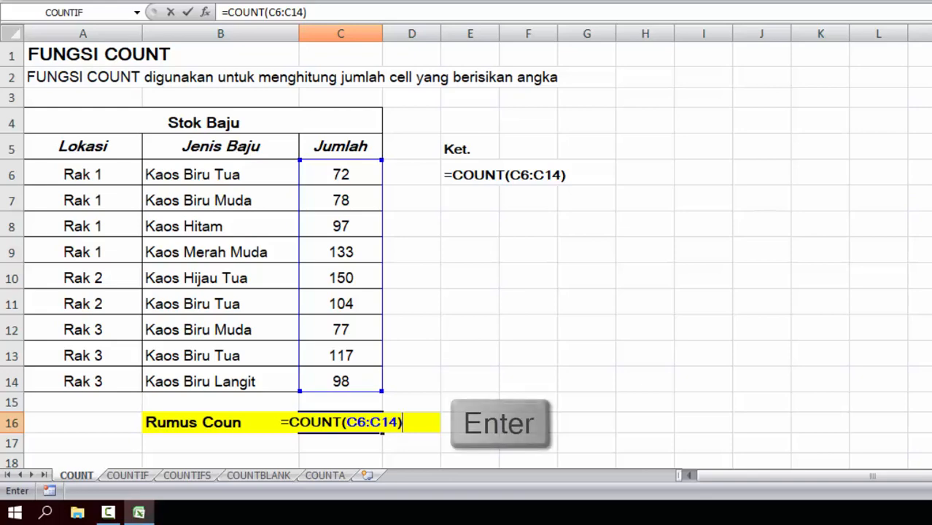
key("Return")
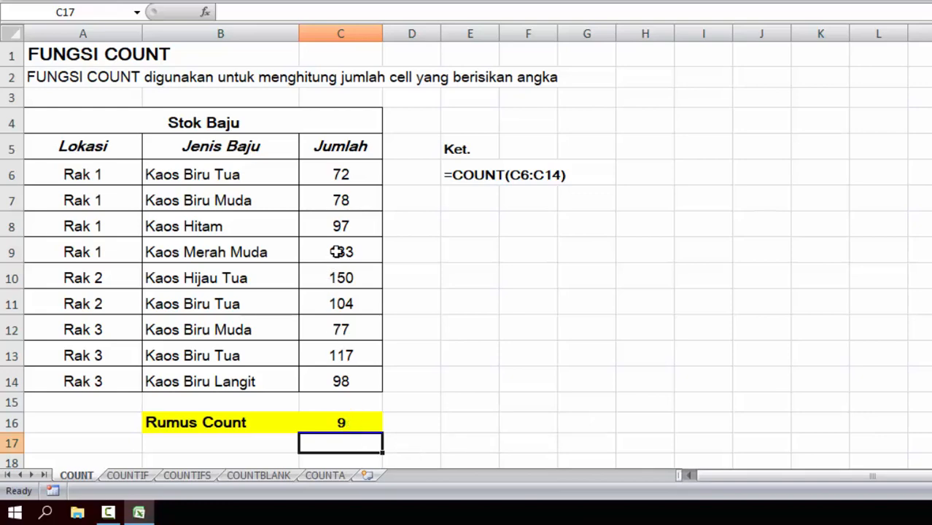
Step: Check the COUNT result against the numeric cells in the Jumlah column, C6:C14
left_click(345, 173)
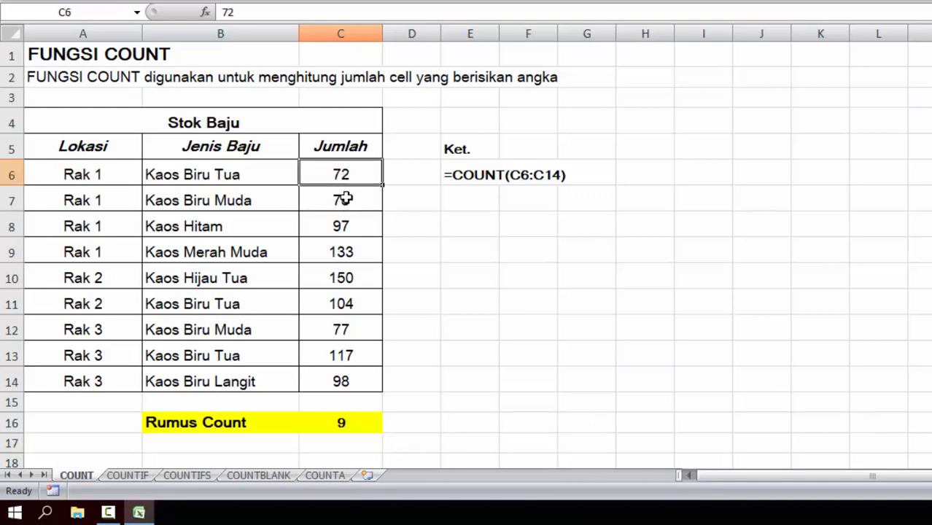
left_click(343, 196)
left_click(328, 237)
left_click_drag(328, 187, 322, 381)
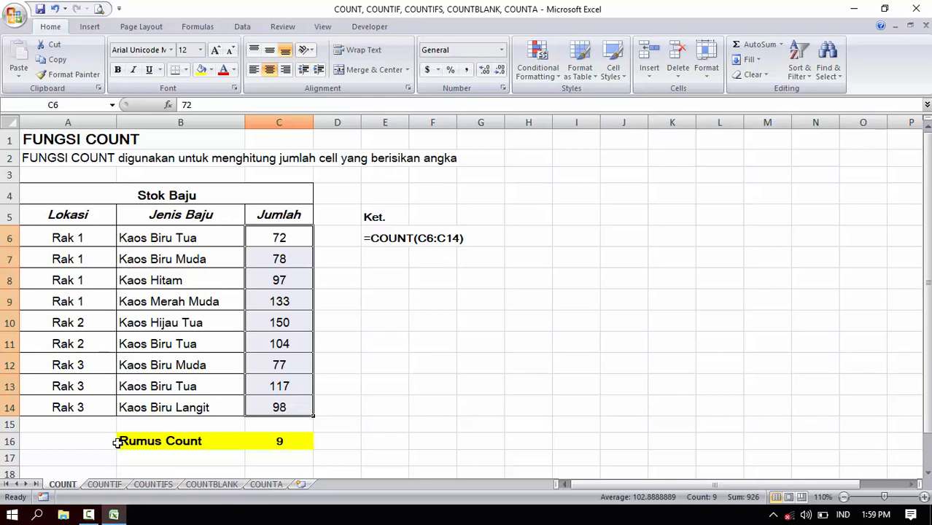
Step: On the COUNTIF sheet, enter the formula =COUNTIF(A6:A14,"Rak 1") in cell C16 beside Rumus Countif
left_click(108, 484)
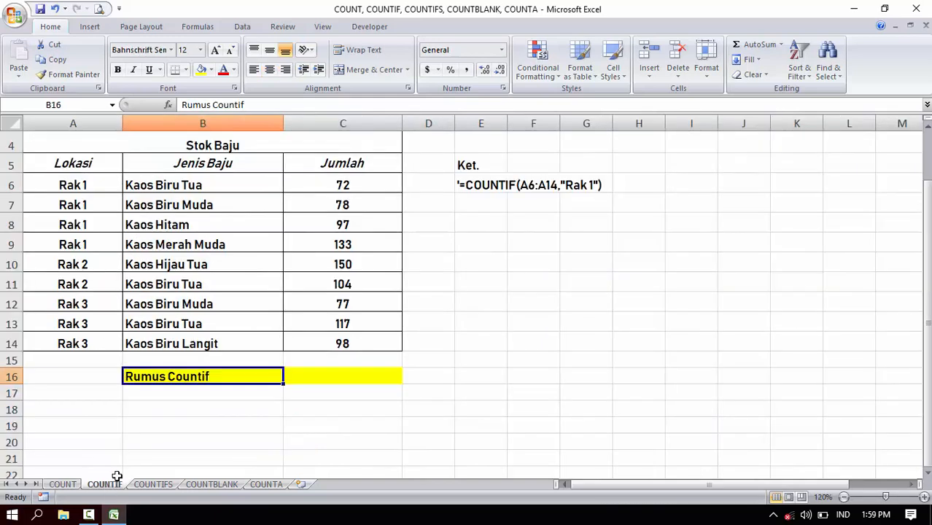
scroll(155, 224, "up", 1)
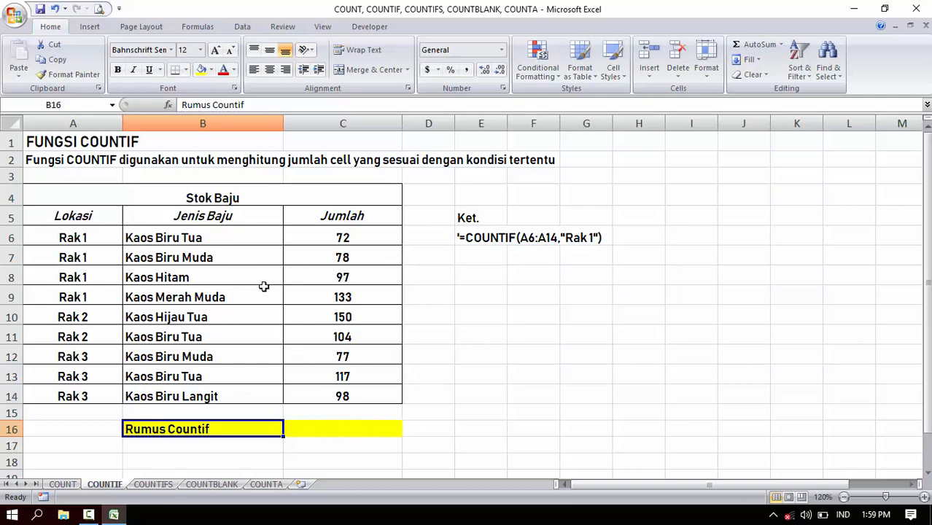
left_click(349, 429)
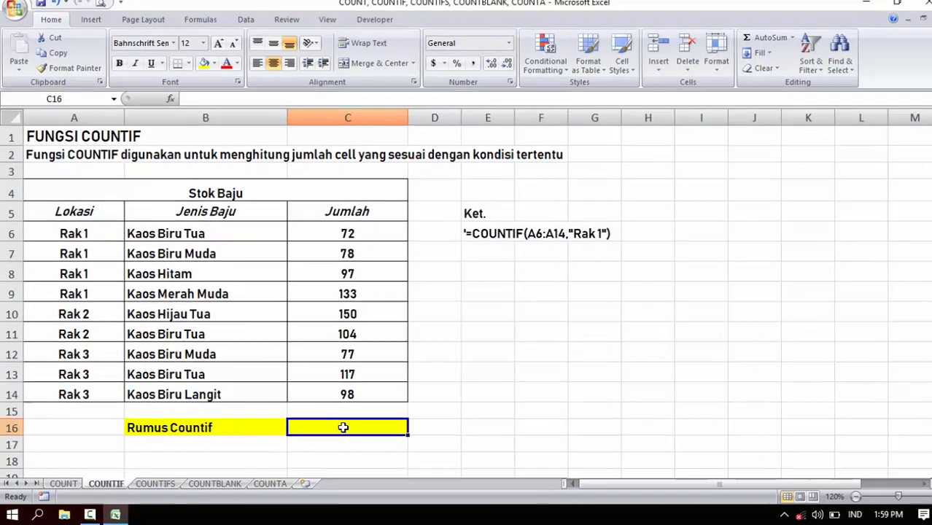
type("=")
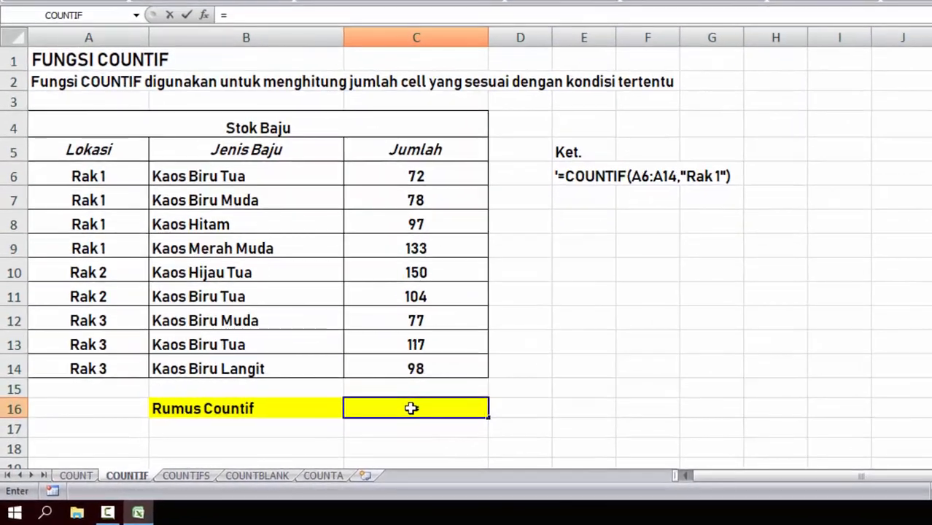
type("COUNT")
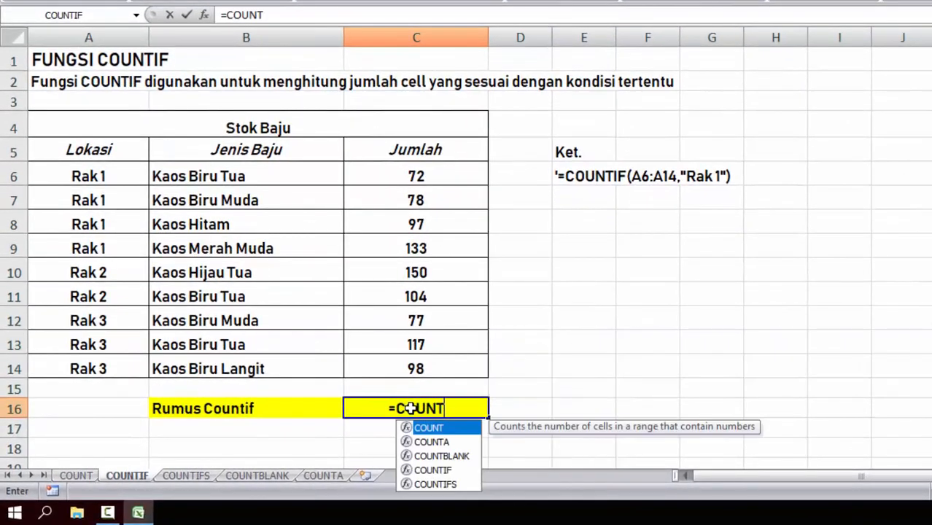
type("IF")
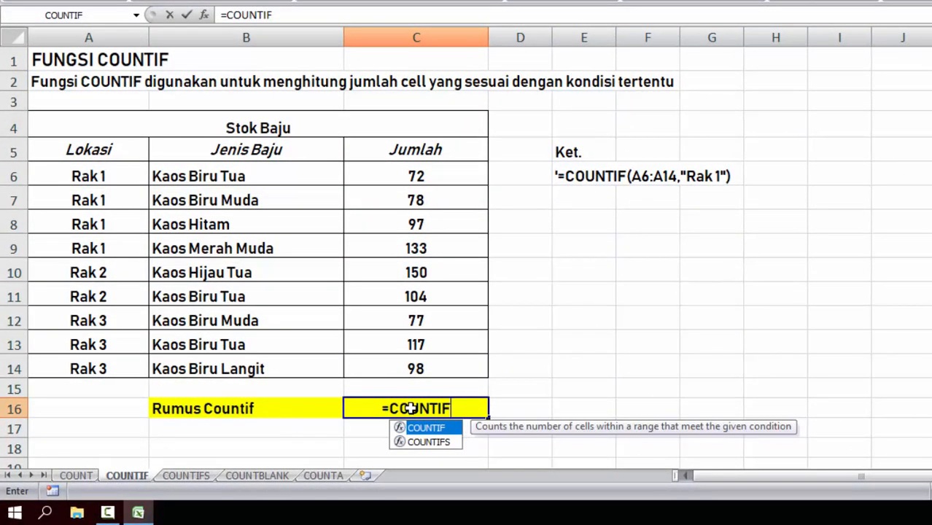
type("(")
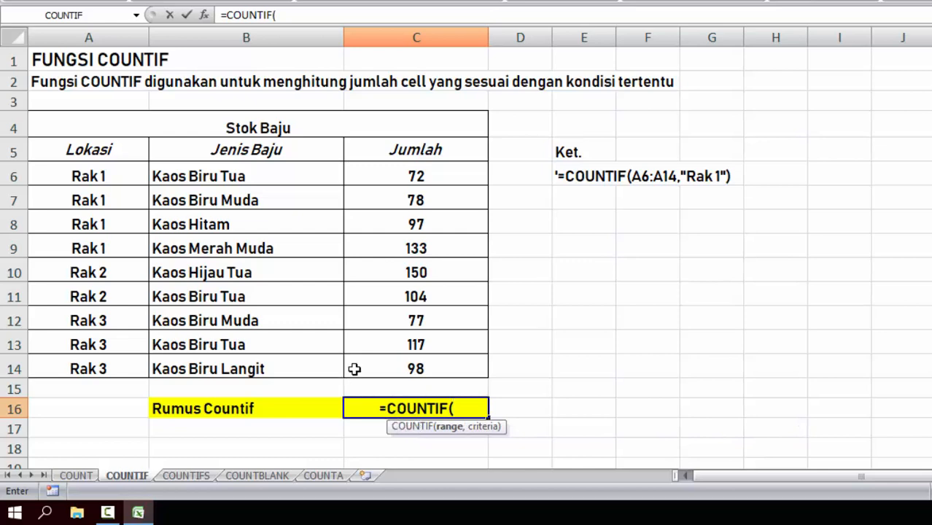
left_click(97, 181)
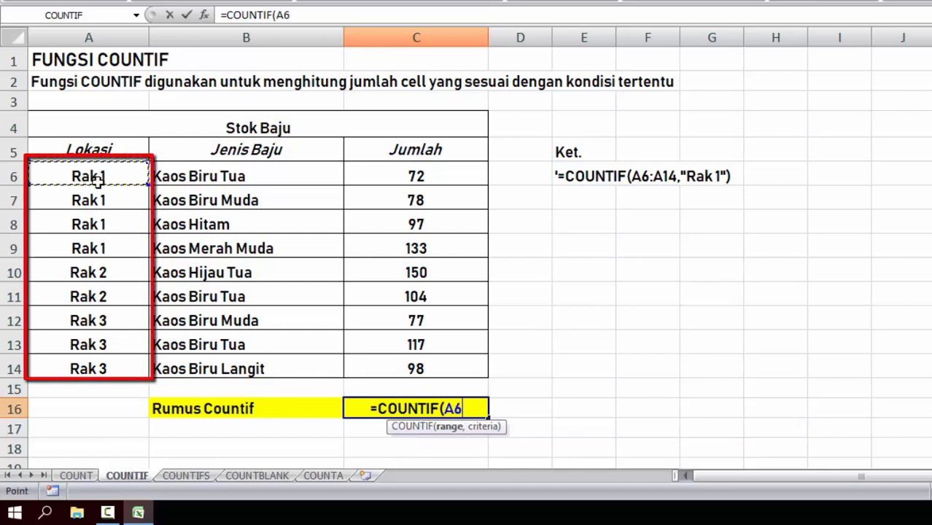
left_click_drag(97, 181, 77, 366)
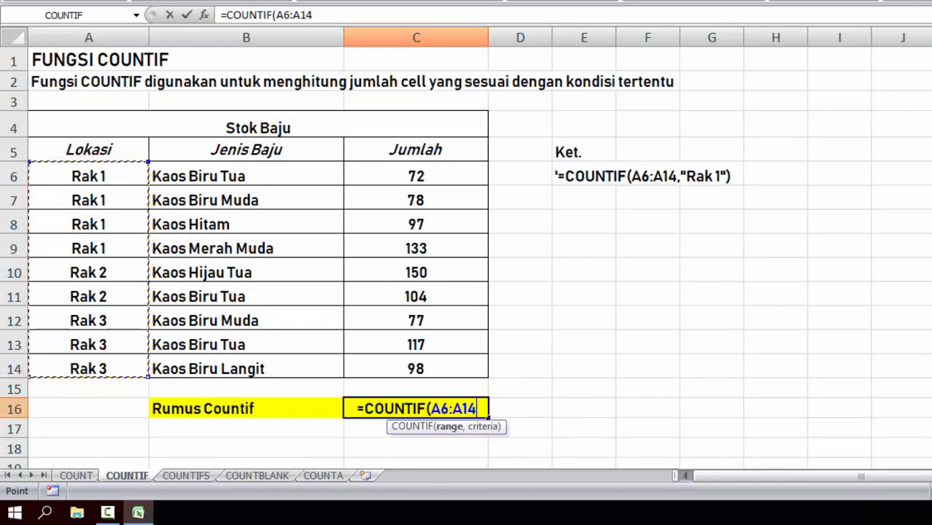
type(",\"")
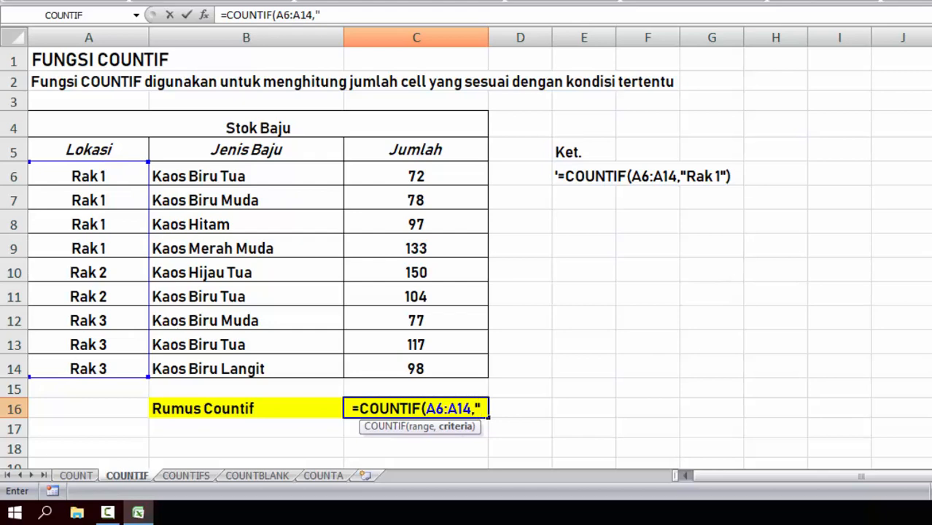
type("Rak")
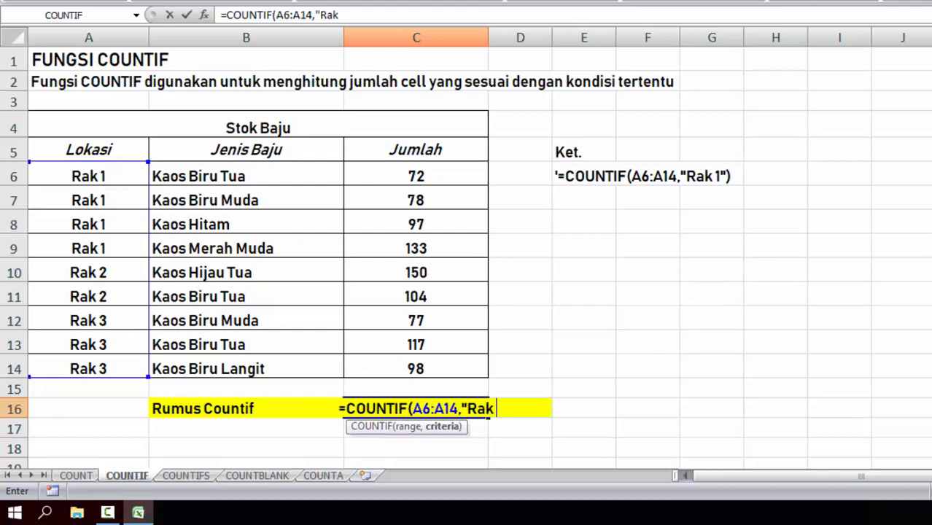
type(" 1")
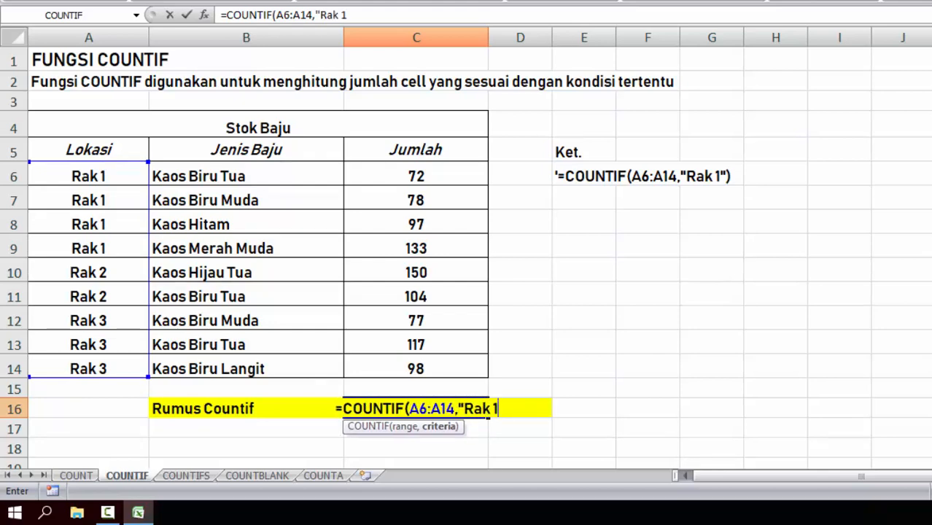
type("\"")
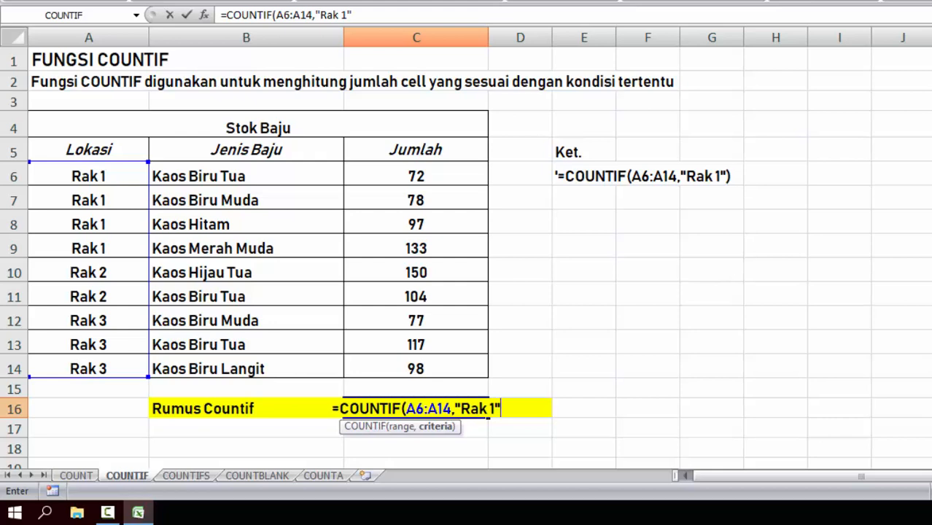
type(")")
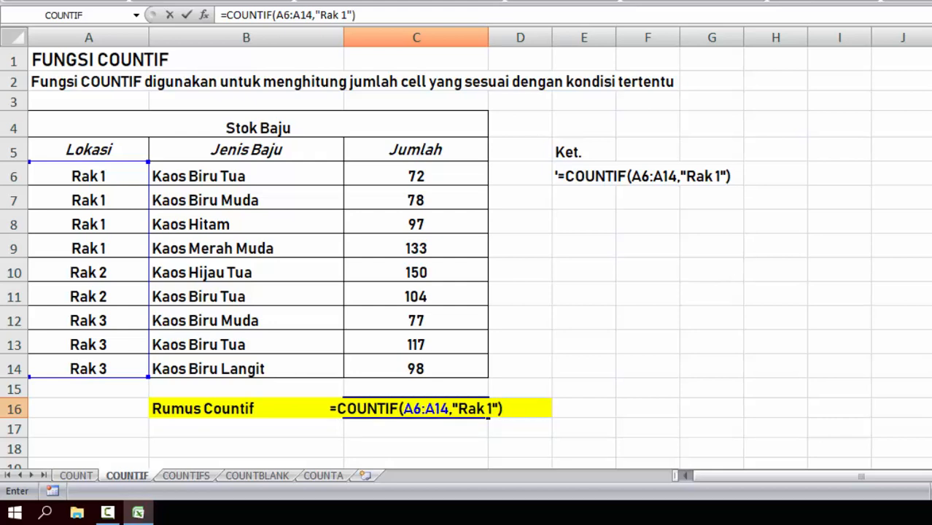
key("Return")
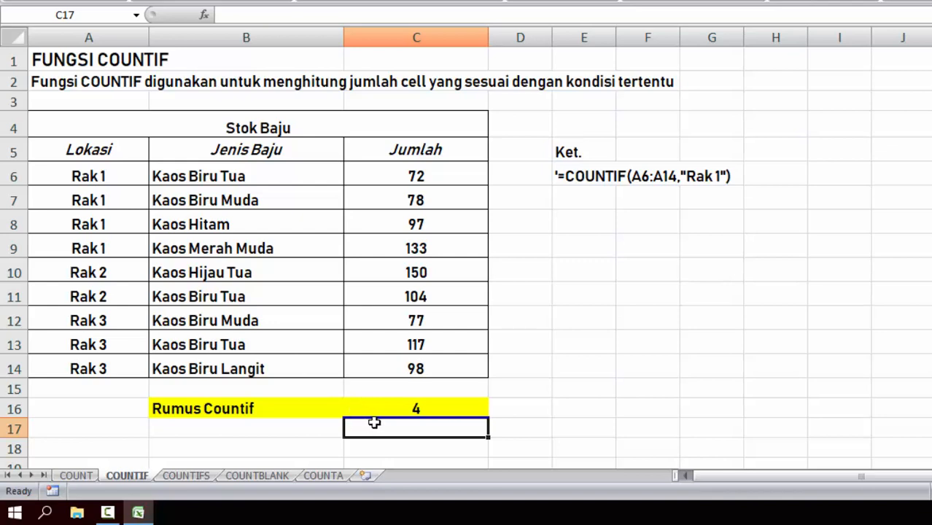
Step: Compare the COUNTIF result in C16 with the individual Rak 1 cells in A6:A9
left_click(397, 409)
left_click(102, 180)
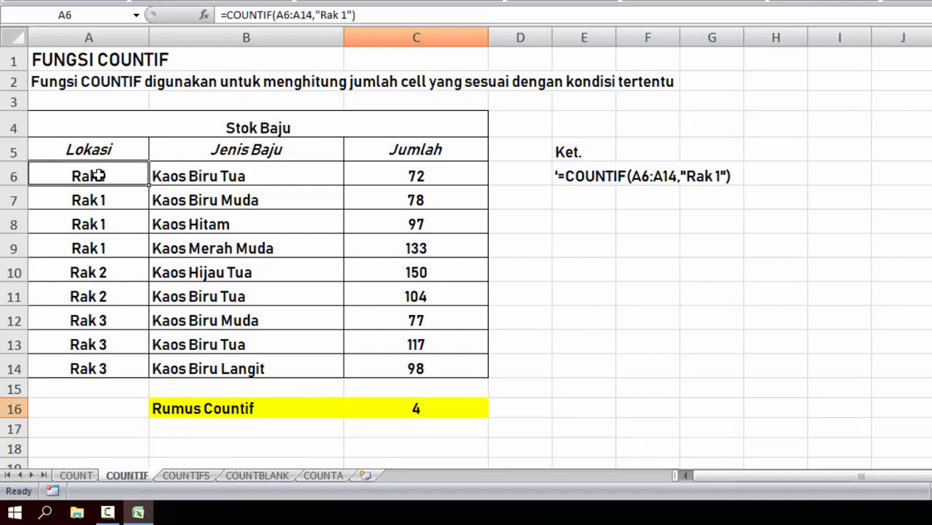
left_click(101, 203)
left_click(104, 226)
left_click(104, 245)
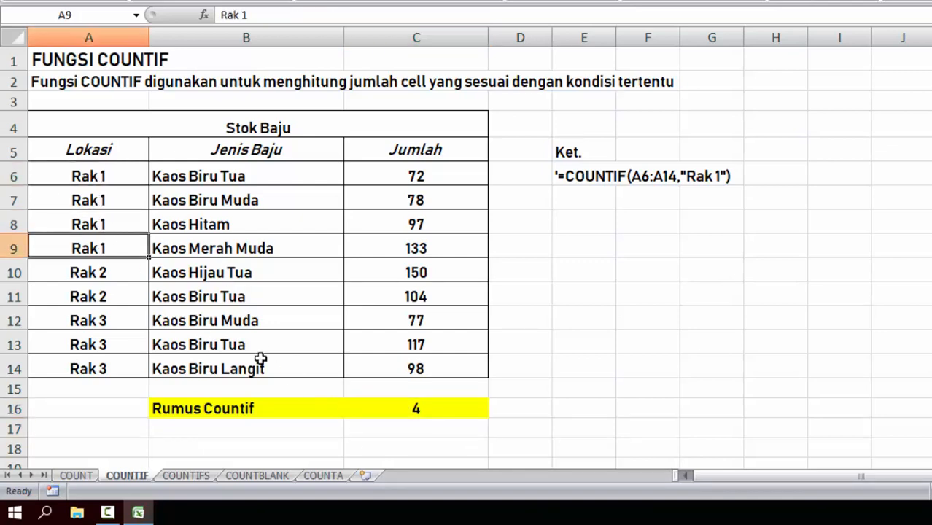
left_click(421, 412)
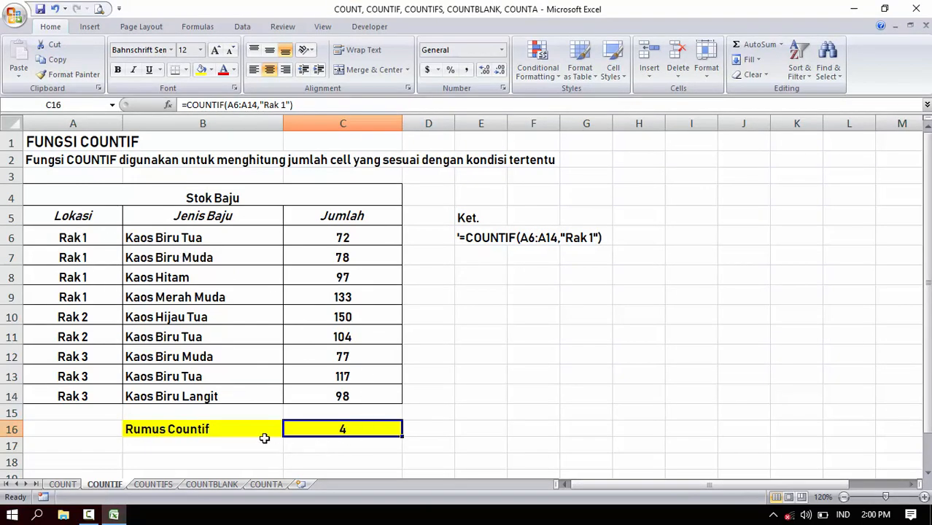
Step: Open the COUNTIFS sheet and review the Stok Baju table and the example formula under Ket
left_click(155, 485)
scroll(186, 273, "up", 1)
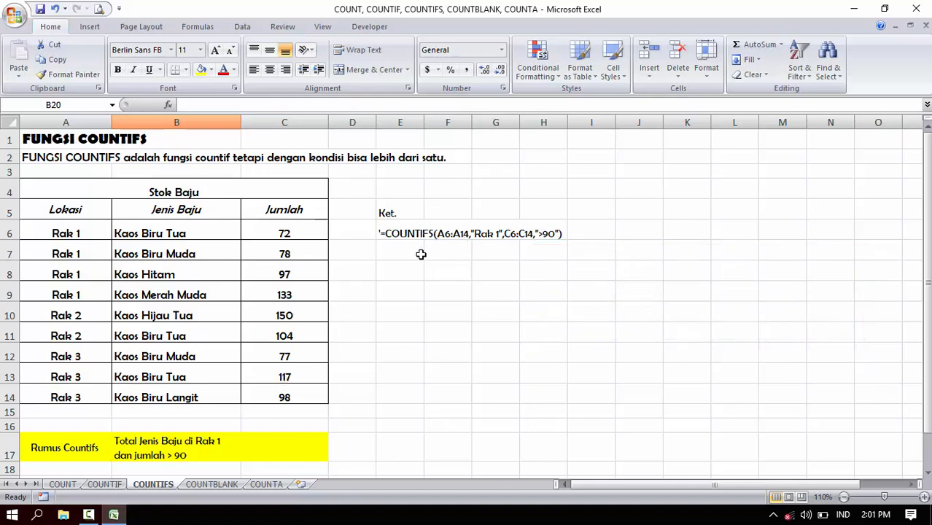
left_click_drag(25, 188, 145, 384)
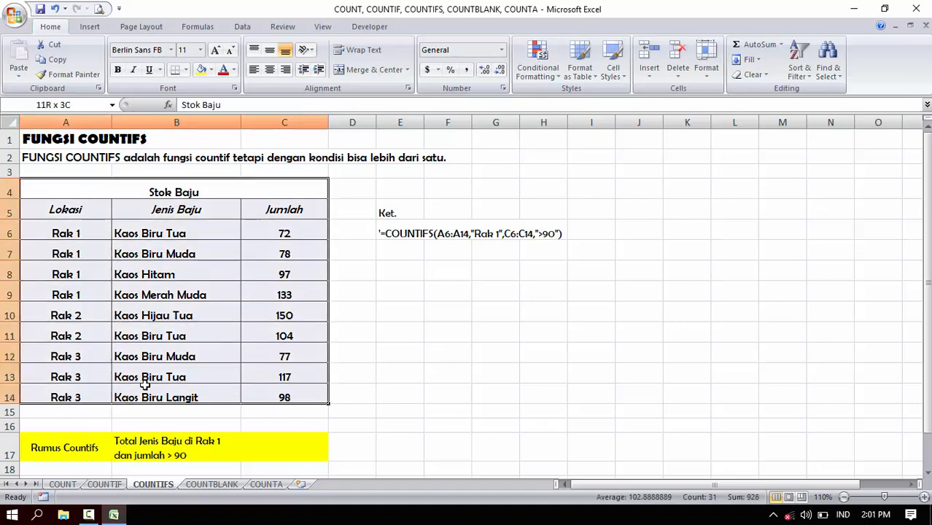
left_click(387, 291)
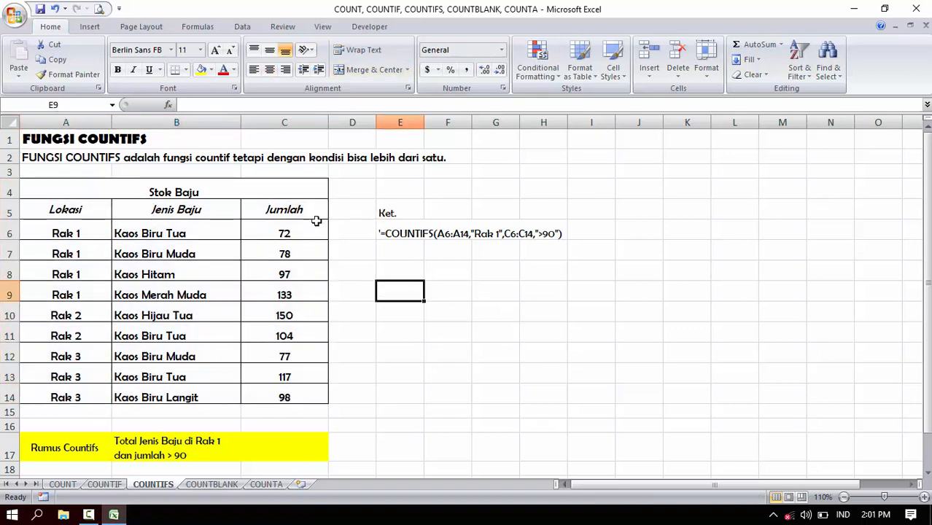
left_click(386, 212)
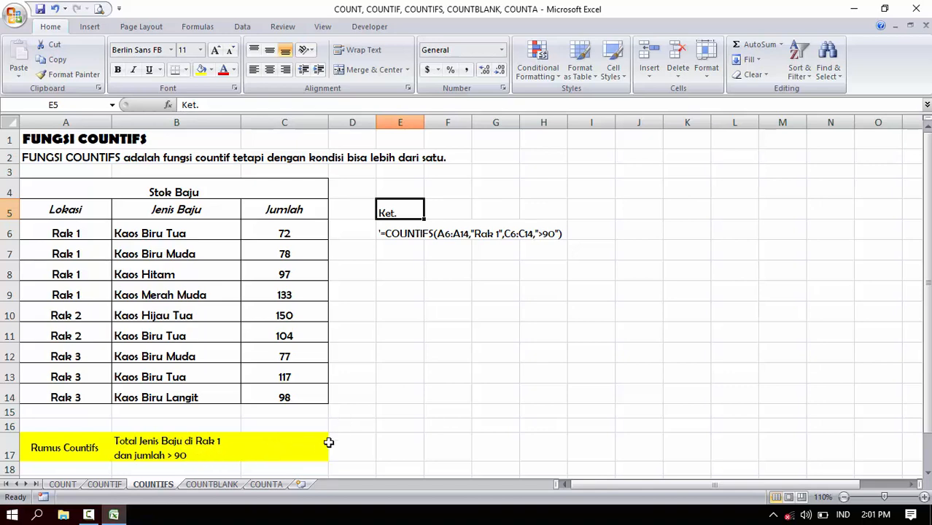
Step: Start a COUNTIFS formula in cell C17 with criteria range A6:A14 and criterion "Rak 1"
left_click(302, 449)
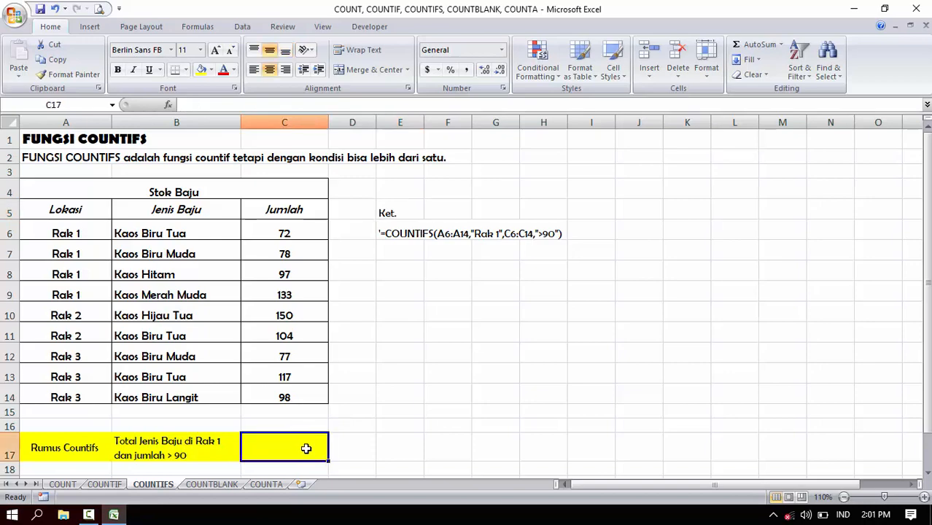
type("=")
type("c")
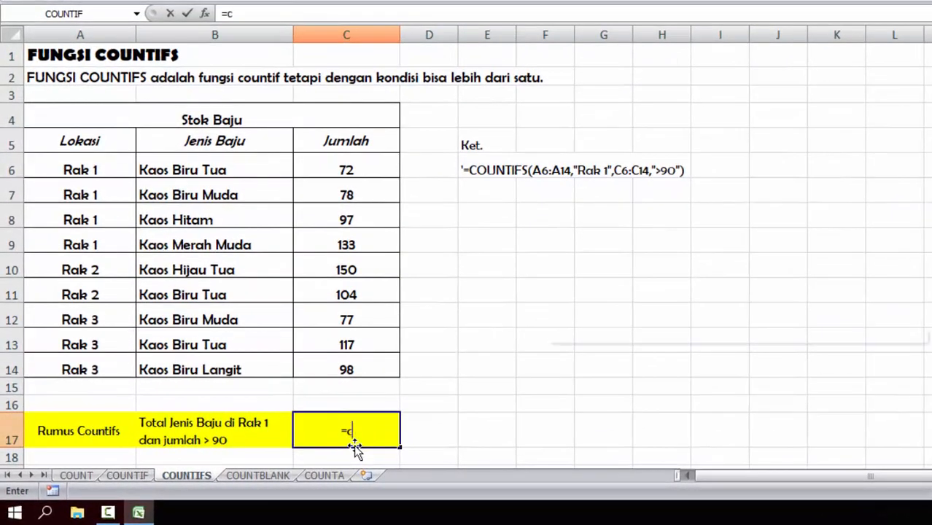
type("ounti")
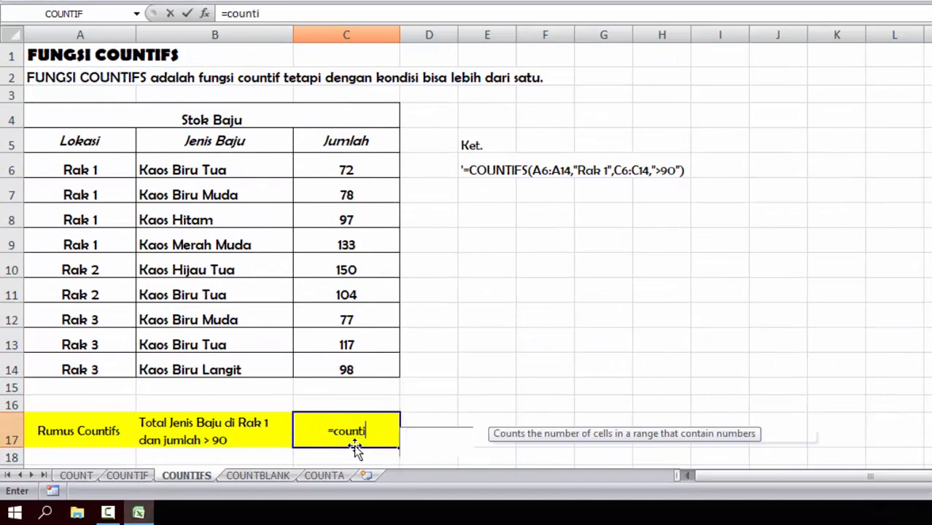
type("fs")
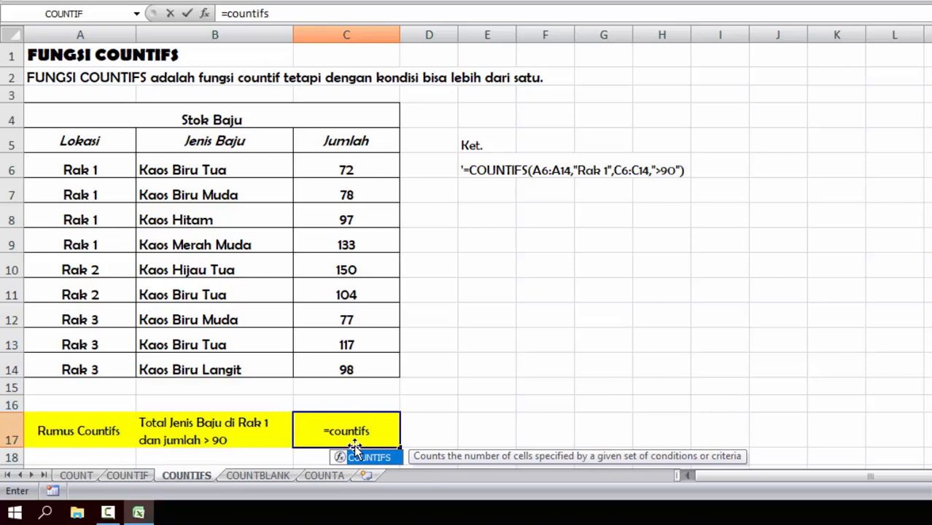
type("(")
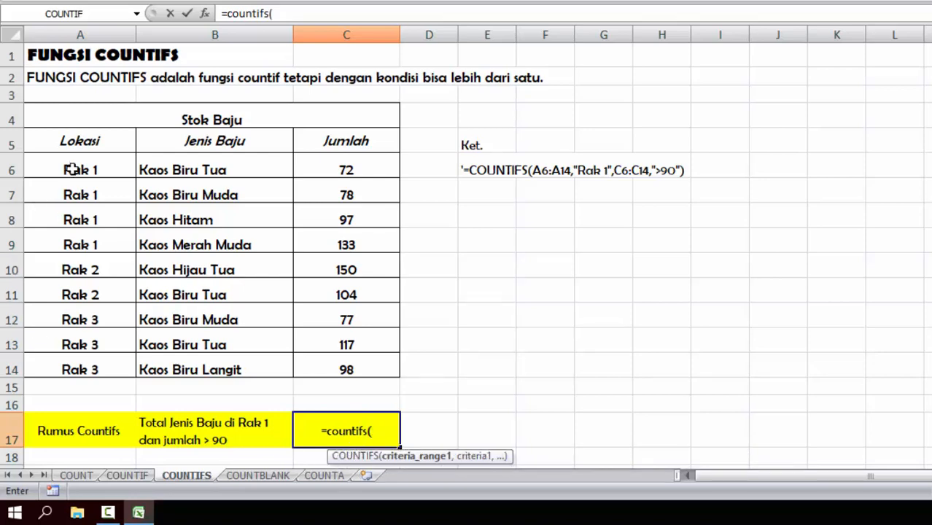
left_click_drag(73, 164, 78, 362)
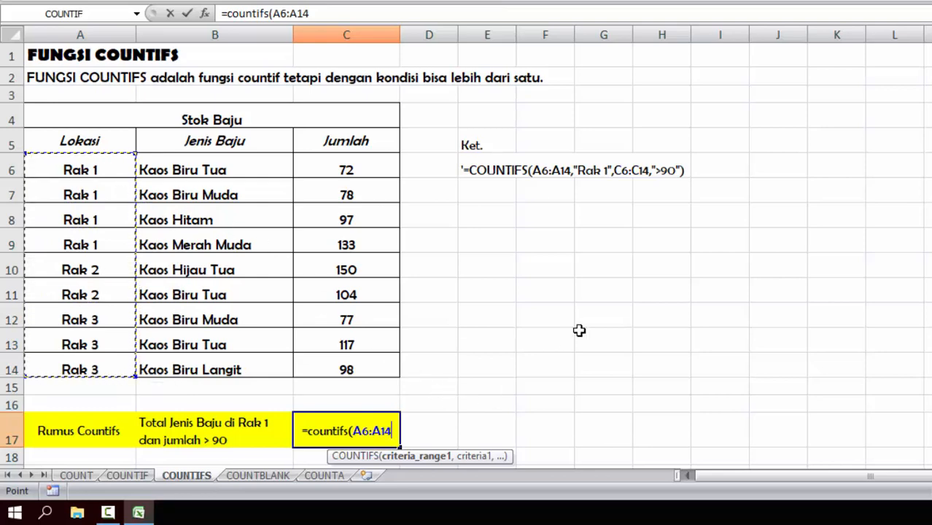
type(",")
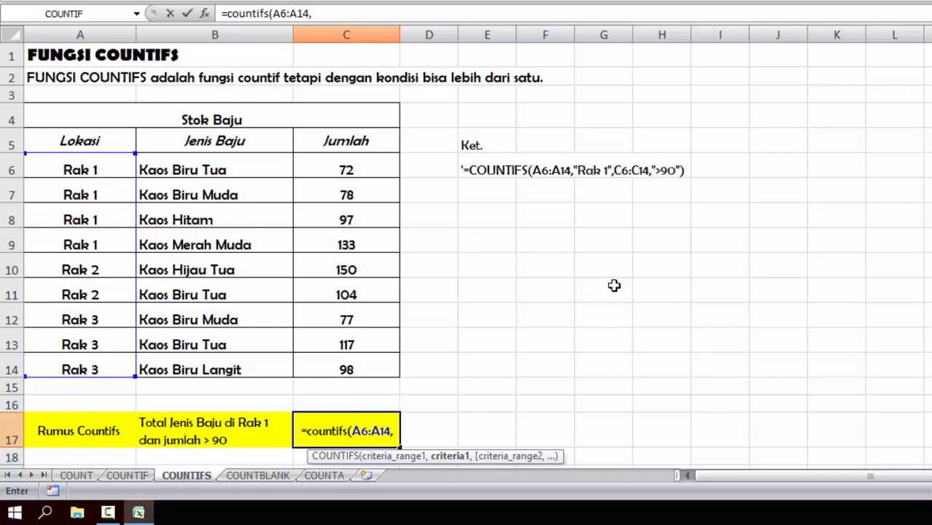
type("\"")
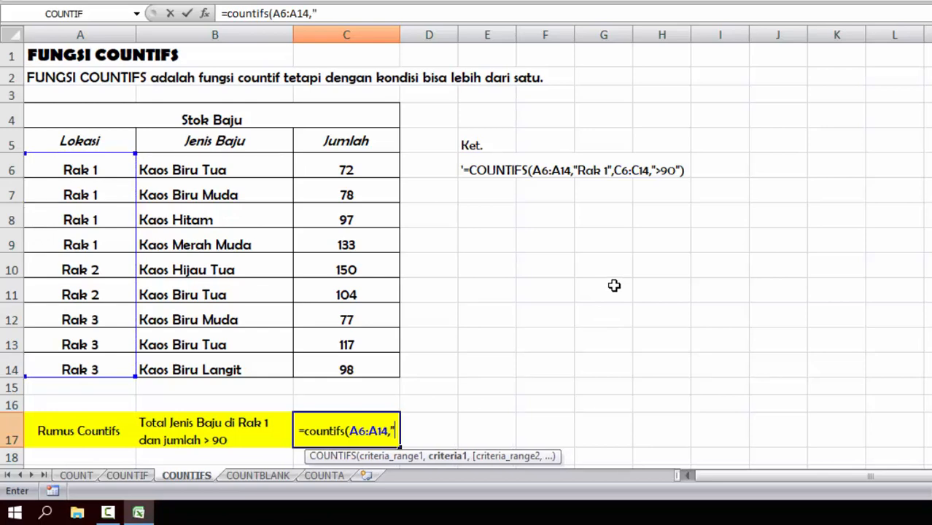
type("Rak")
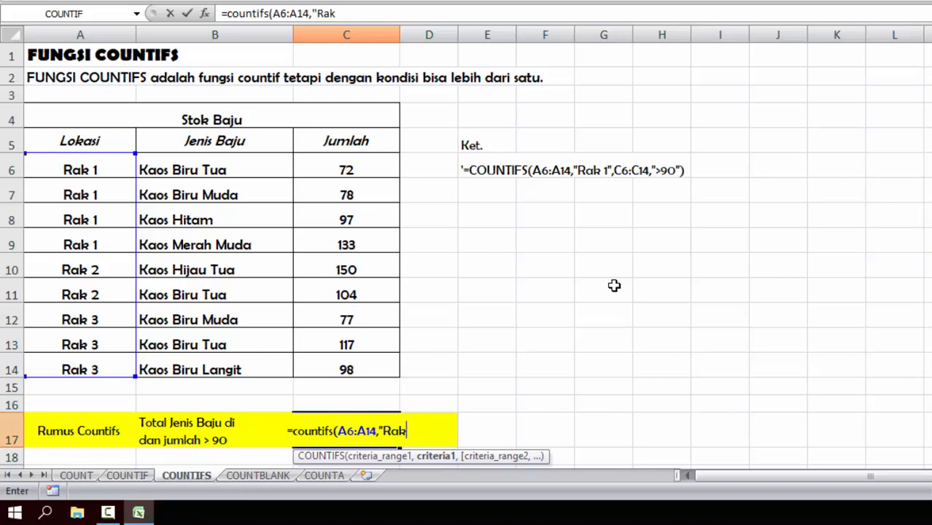
type("1")
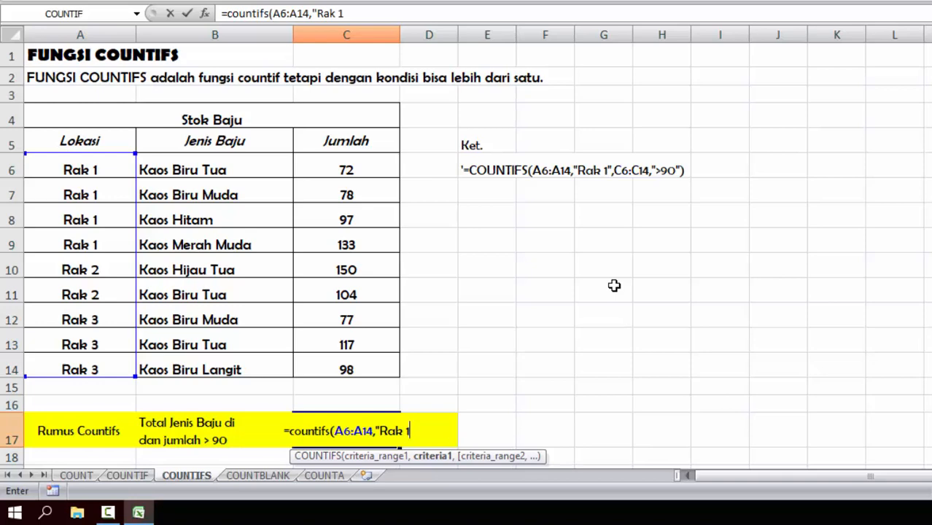
type("\"")
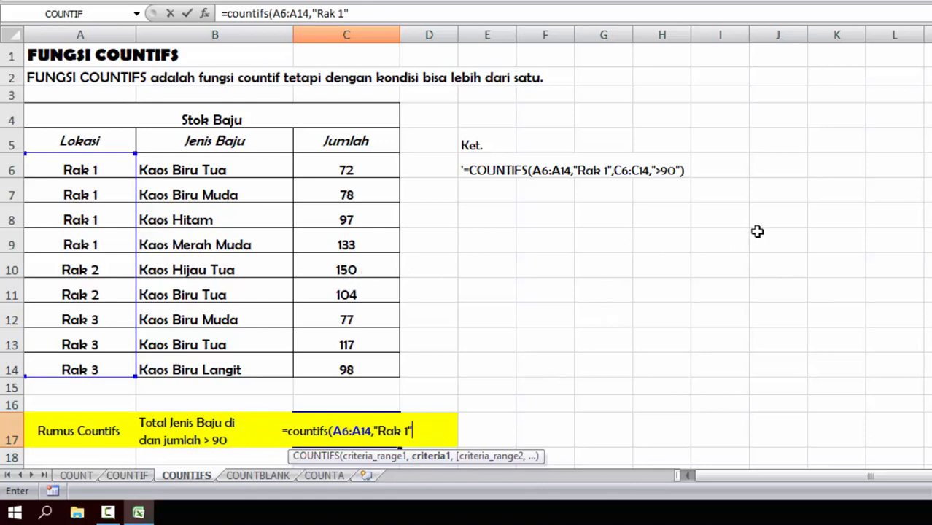
type(",")
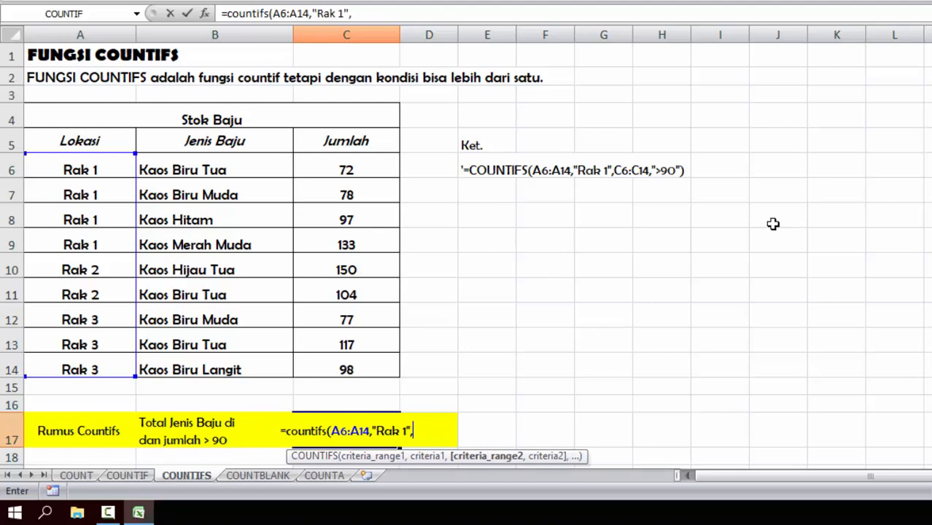
type("\"")
key("Return")
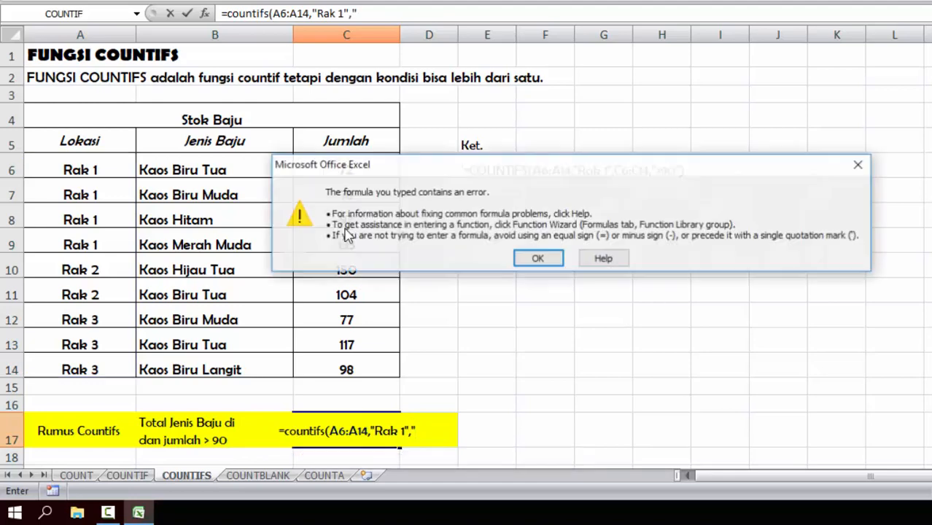
left_click(543, 259)
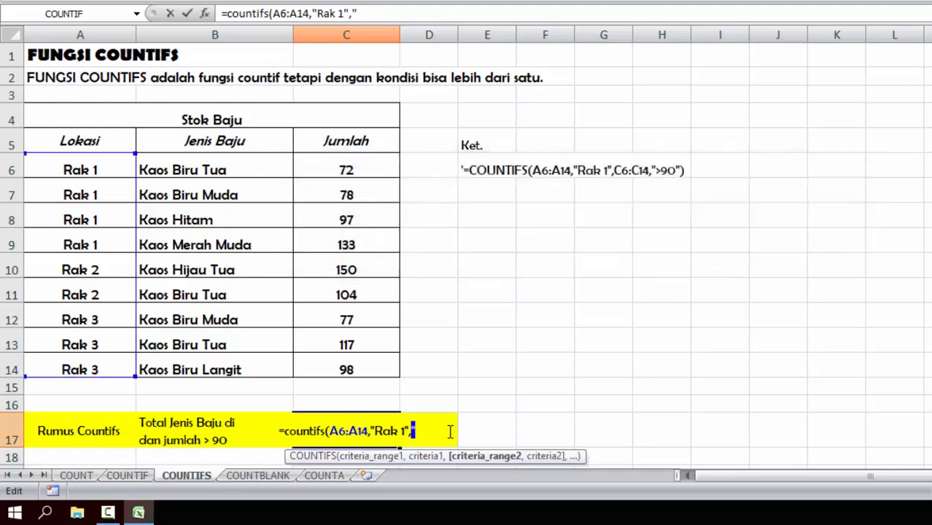
left_click(420, 433)
key("BackSpace")
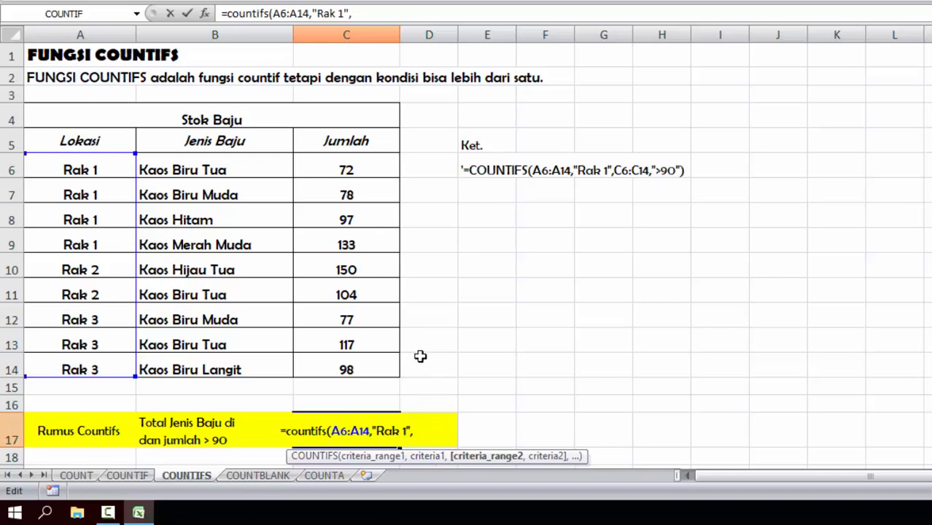
Step: Add criteria range C6:C14 with criterion ">90" to the C17 COUNTIFS formula, close the parenthesis and enter it
left_click_drag(350, 169, 347, 370)
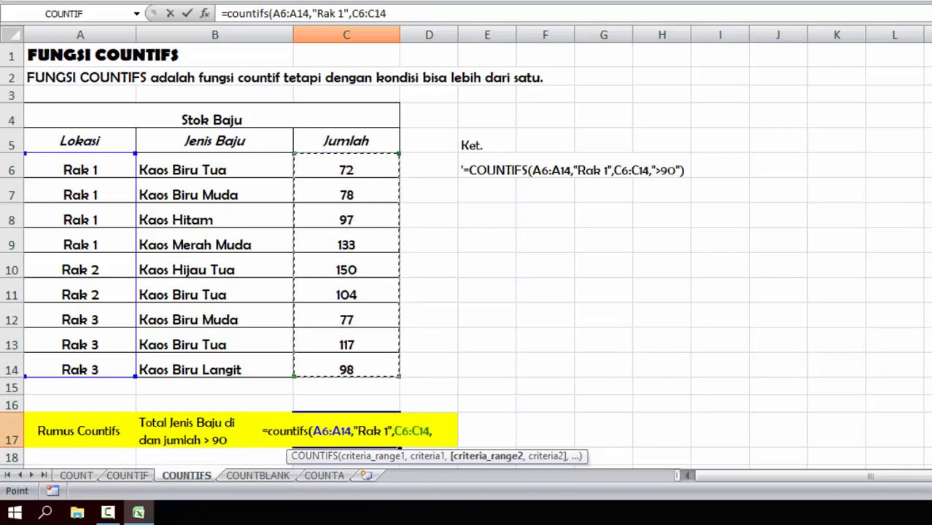
type(",\"")
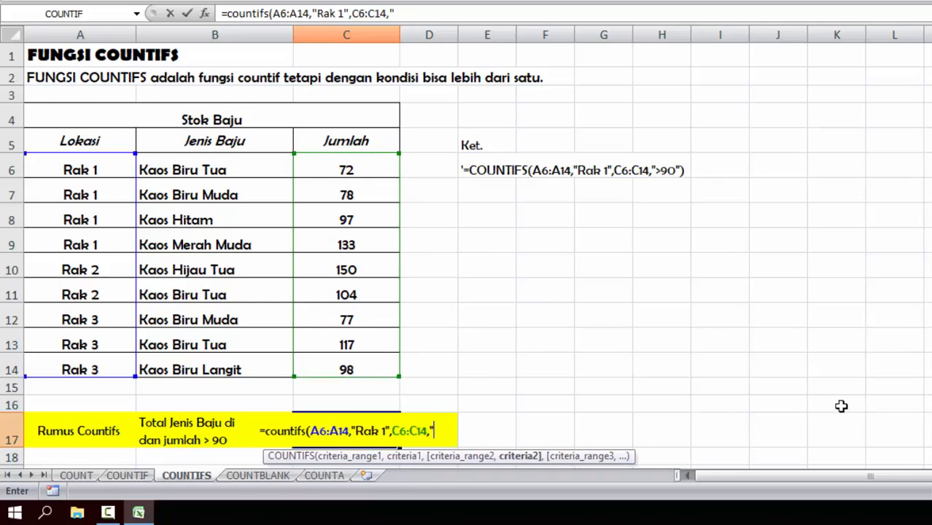
type(">90")
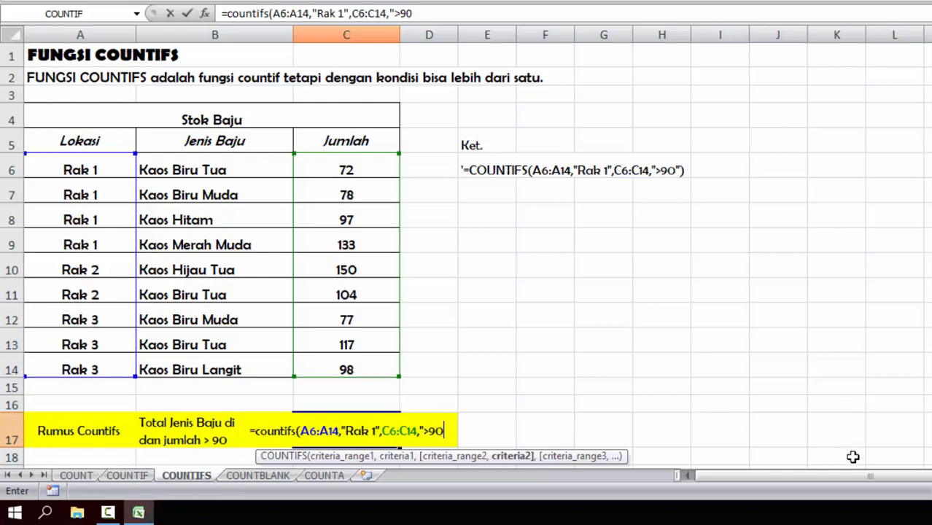
type("\"")
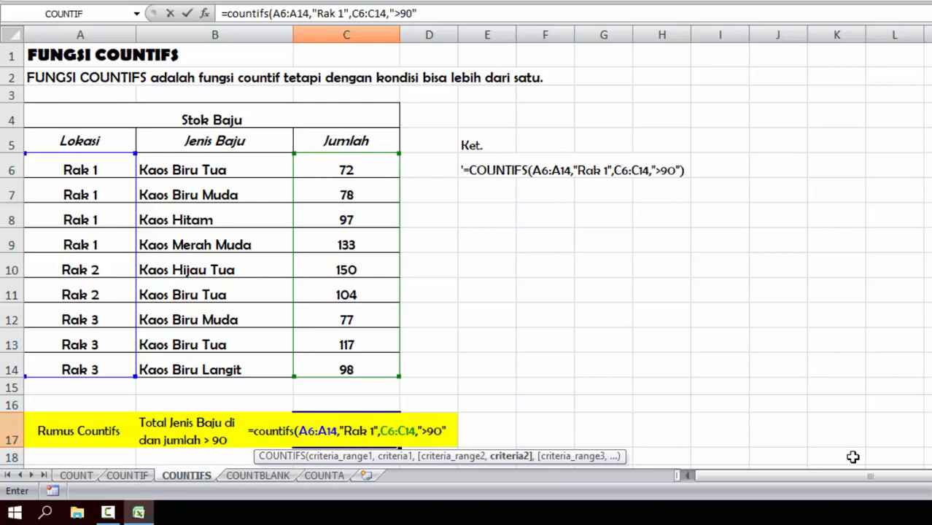
type(")")
key("Return")
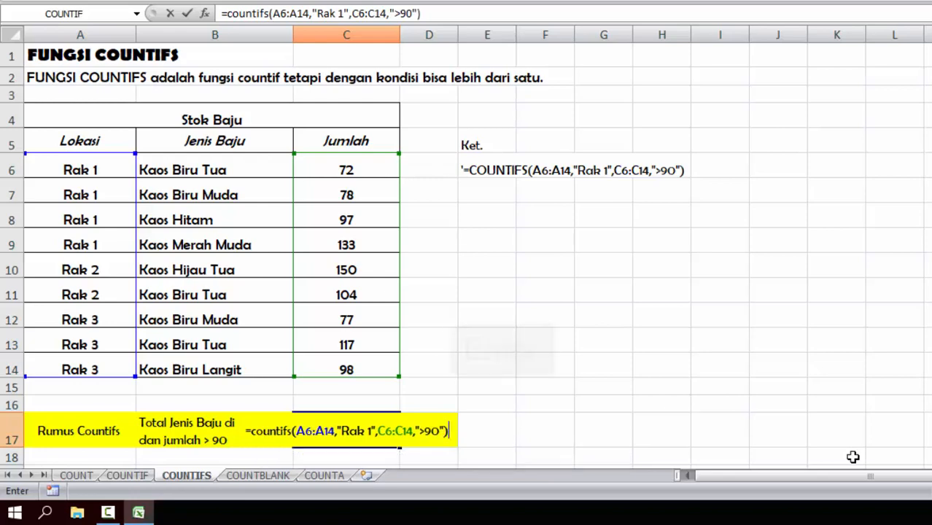
Step: Compare the COUNTIFS result in C17 with the Rak 1 rows A6:C9 and the Jumlah cells C8 and C9
left_click(332, 431)
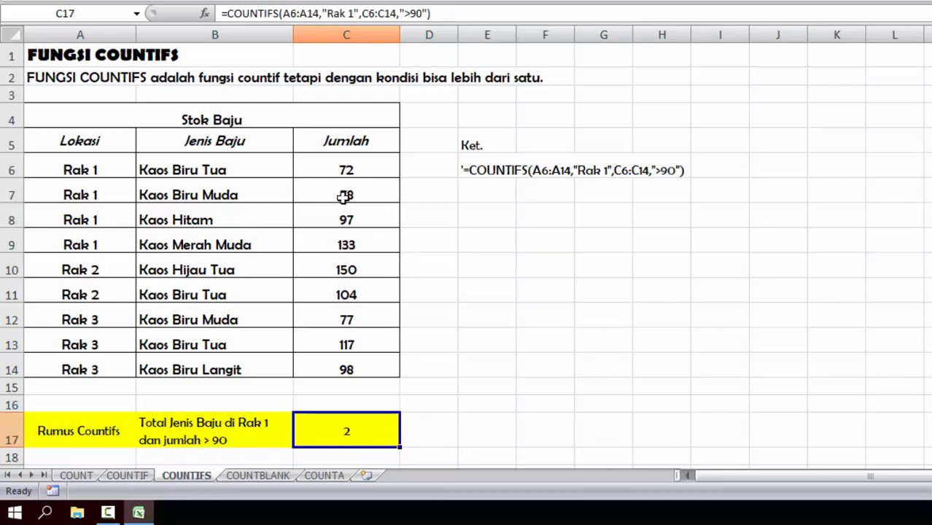
left_click_drag(89, 169, 344, 242)
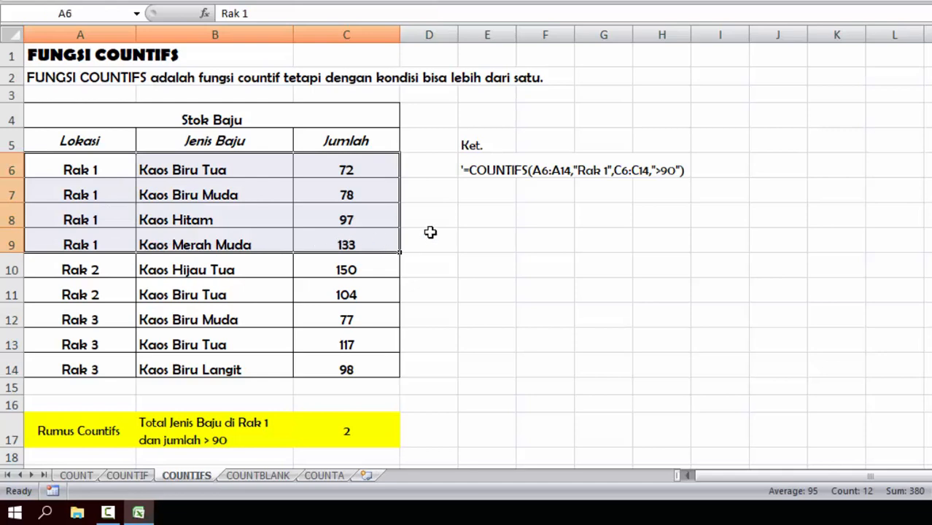
left_click(369, 222)
left_click(373, 249)
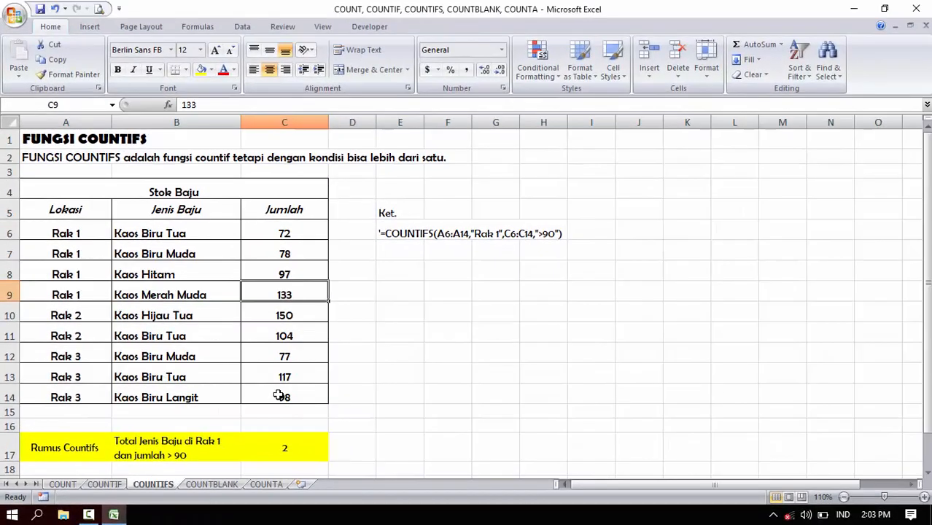
left_click(289, 448)
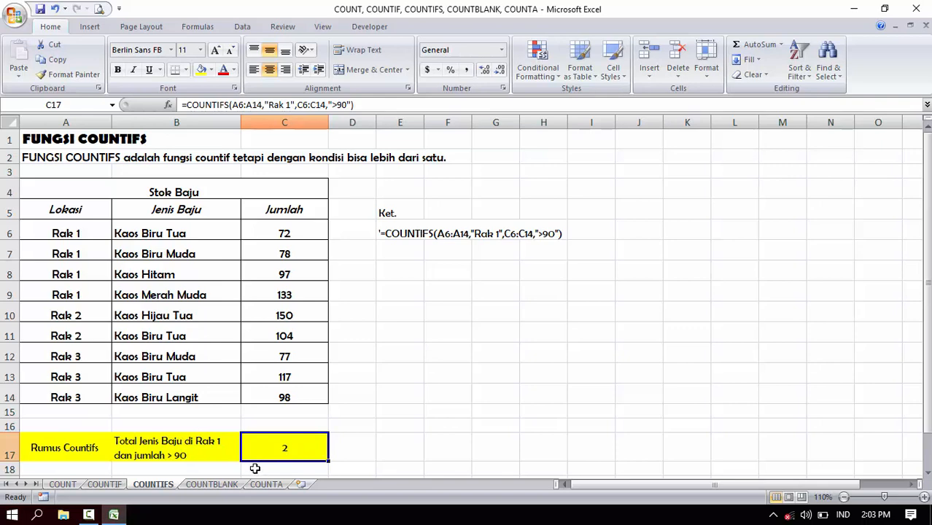
Step: Open the COUNTBLANK sheet and examine the shirt list B4:B14, its empty cells B6 and B11, and the Ket. note
left_click(212, 484)
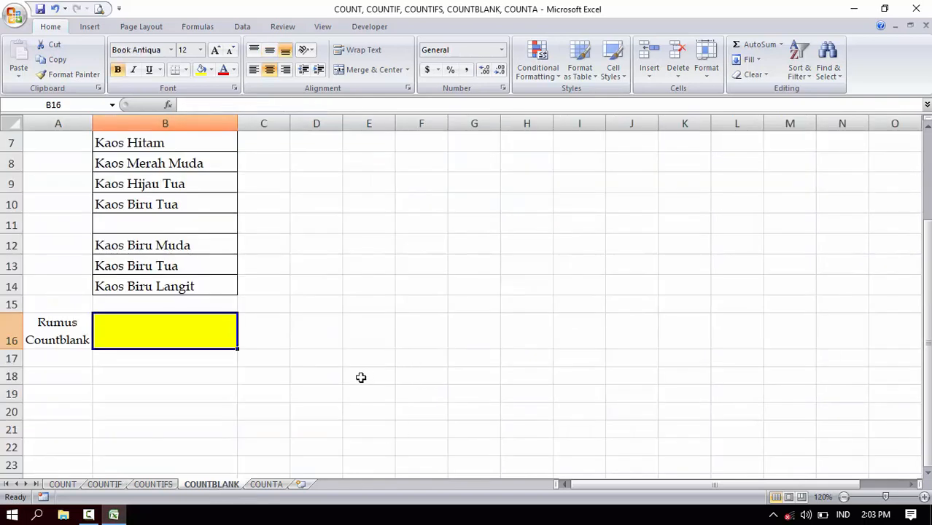
scroll(360, 377, "up", 2)
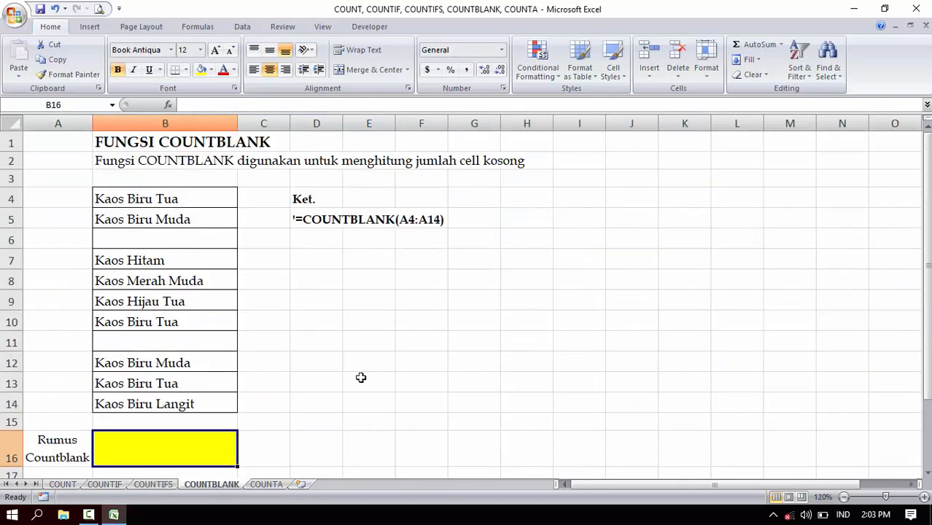
left_click(288, 252)
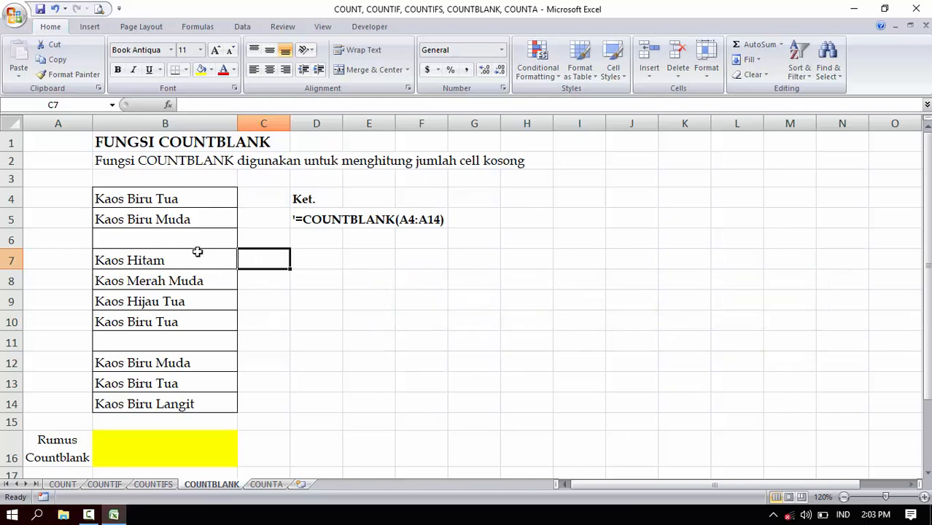
left_click_drag(168, 191, 154, 398)
left_click(135, 340)
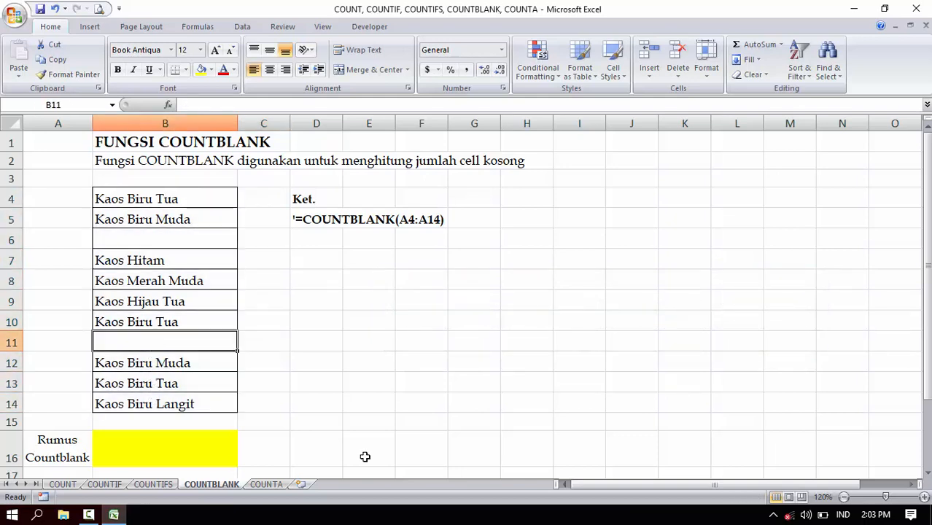
left_click(171, 234)
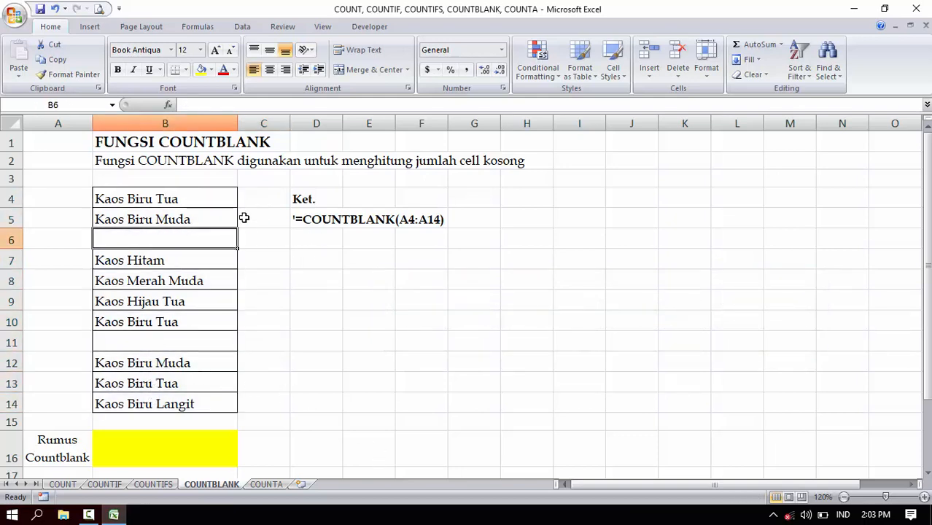
left_click(308, 198)
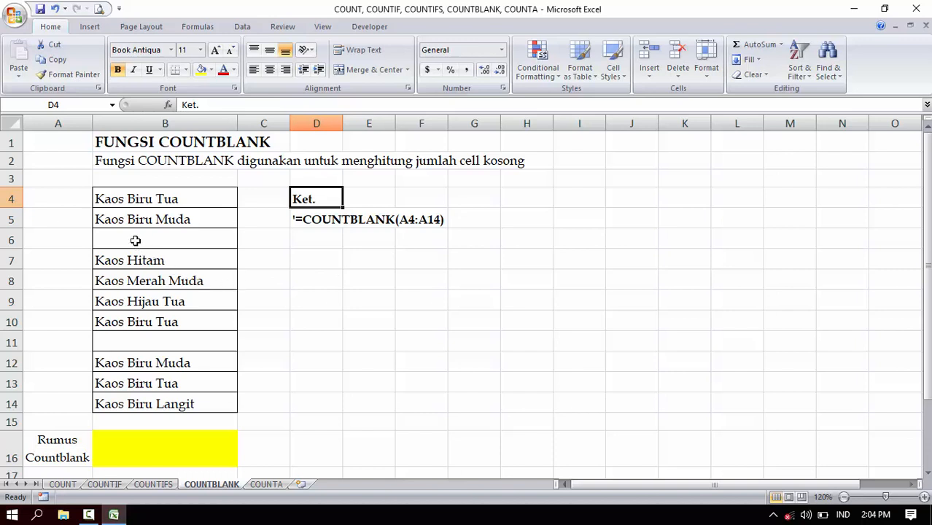
left_click(161, 237)
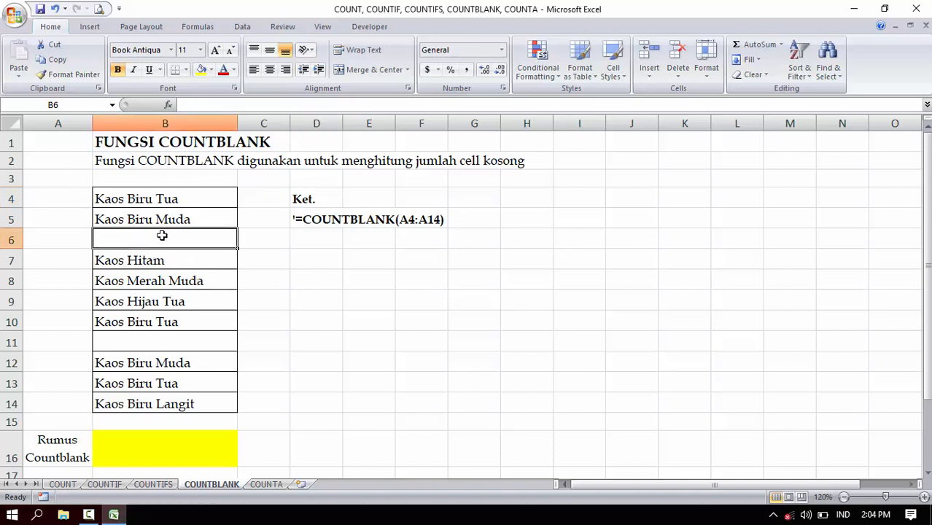
Step: Locate the empty cells B6 and B11 in the shirt list that COUNTBLANK should count
left_click(164, 341)
left_click(160, 238)
left_click(165, 342)
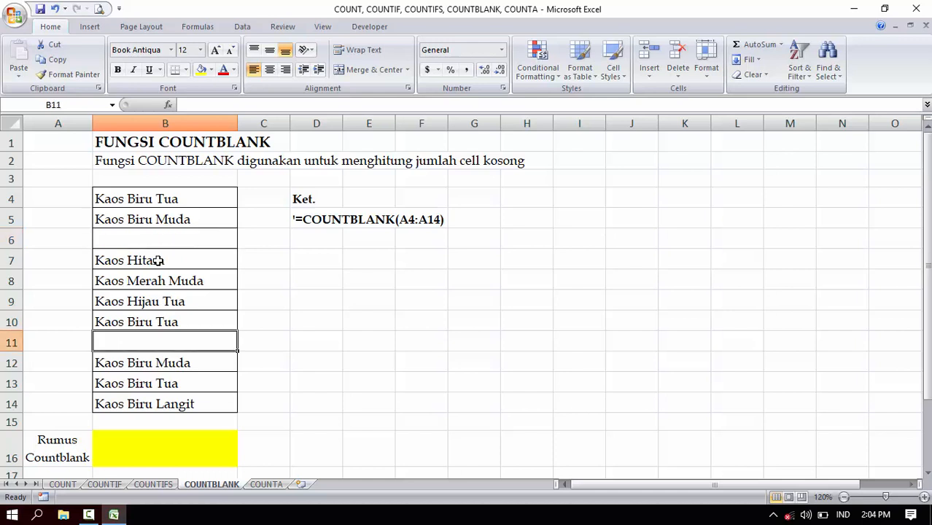
left_click(156, 242)
left_click(164, 339)
left_click(177, 233)
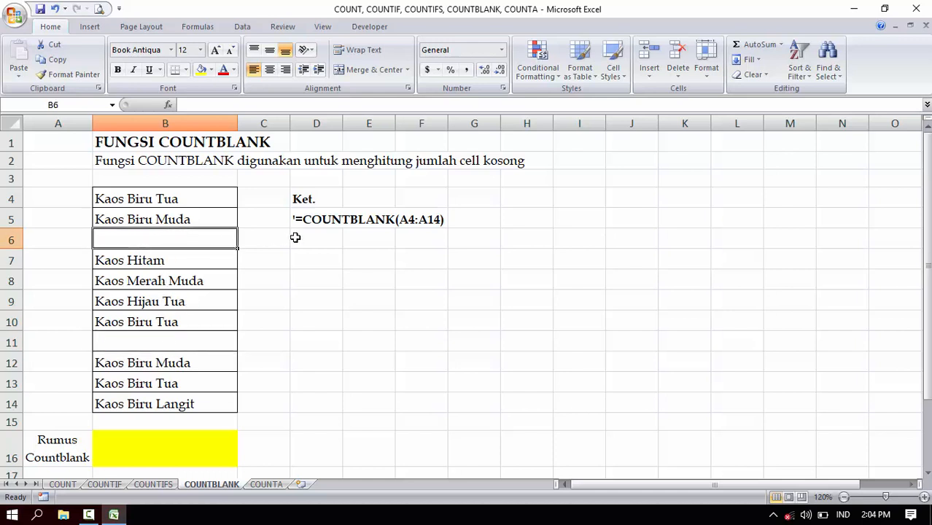
Step: Enter a COUNTBLANK formula in cell B16 that counts the empty cells in range B4:B14
left_click(191, 448)
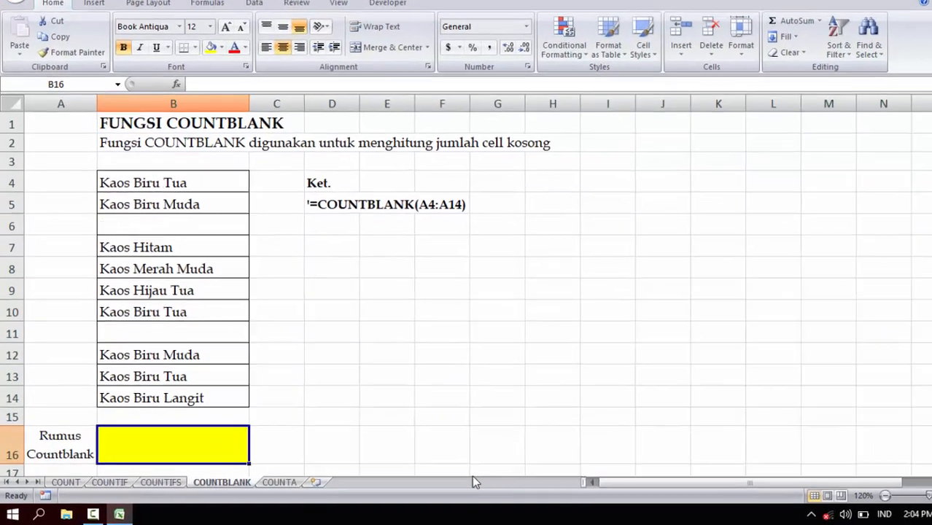
type("=c")
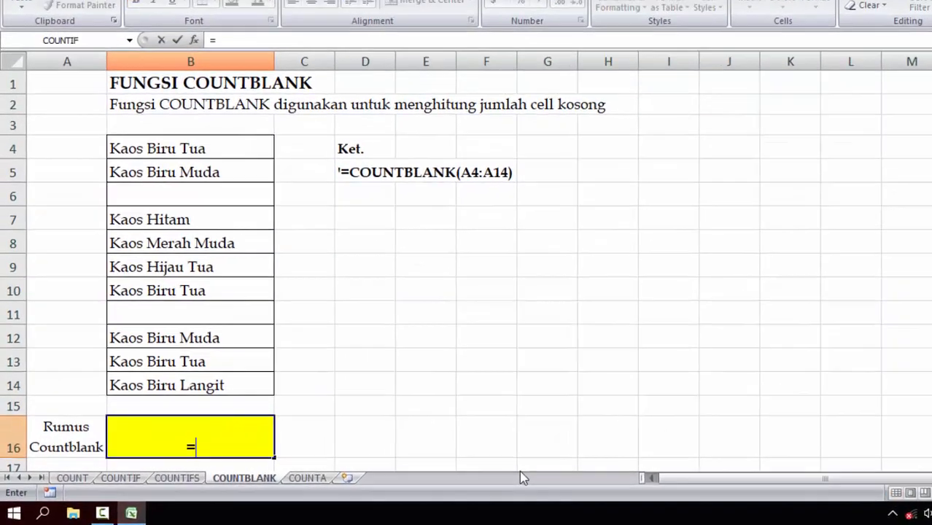
type("ount")
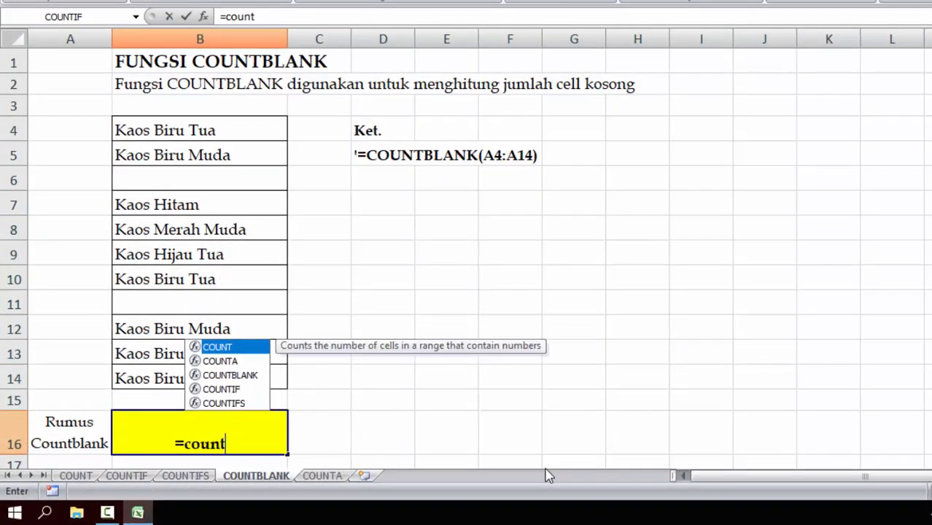
type("blank")
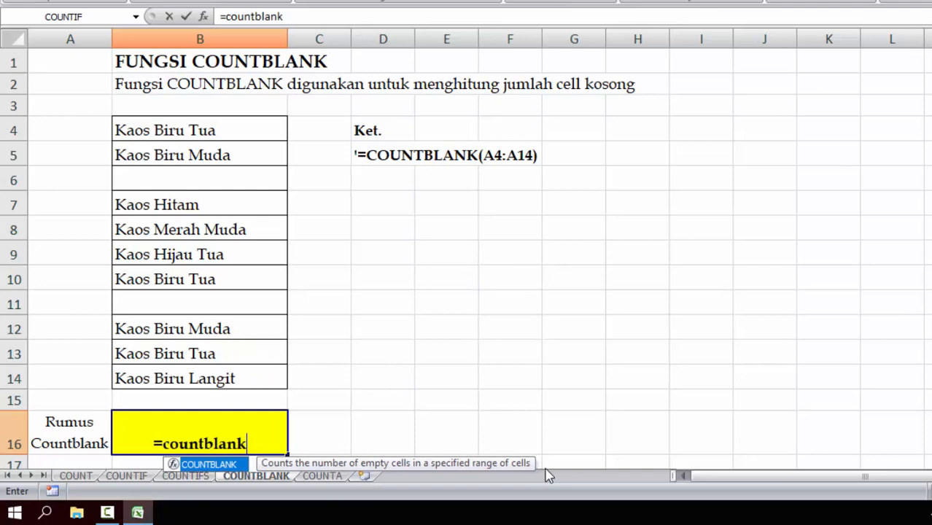
type("(")
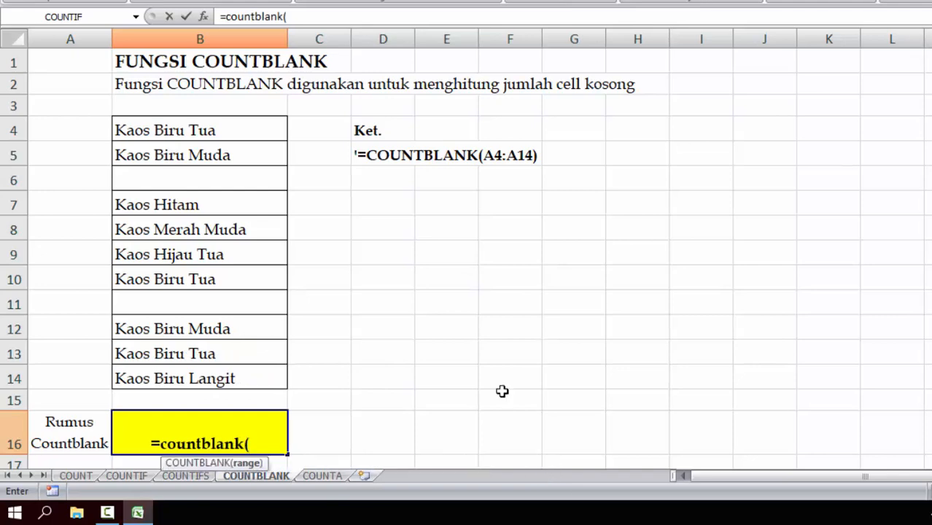
left_click_drag(212, 134, 209, 370)
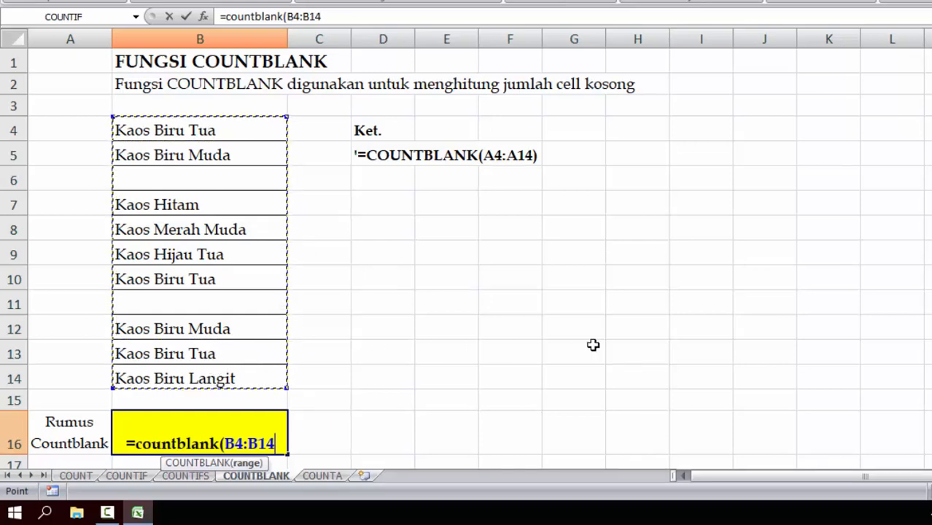
type(")")
key("Return")
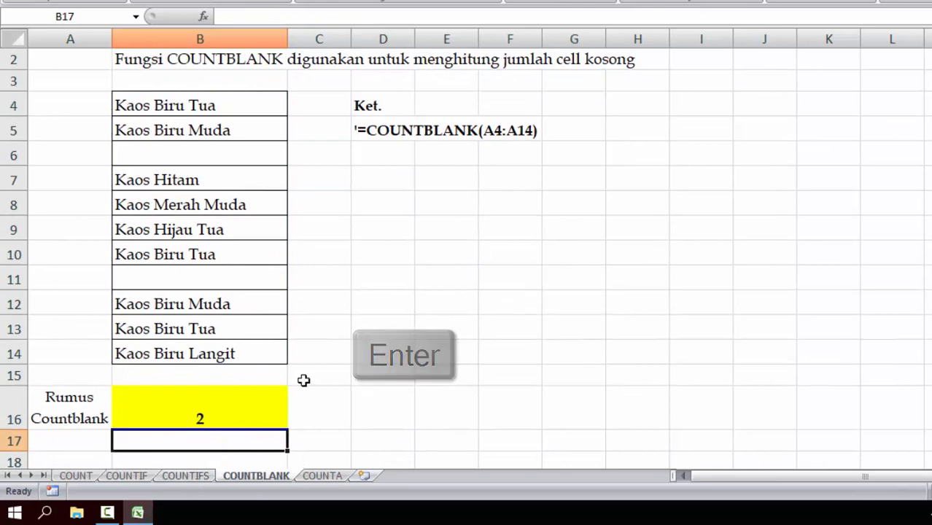
Step: Compare the COUNTBLANK result in B16 with the empty cells B6 and B11
scroll(303, 375, "up", 1)
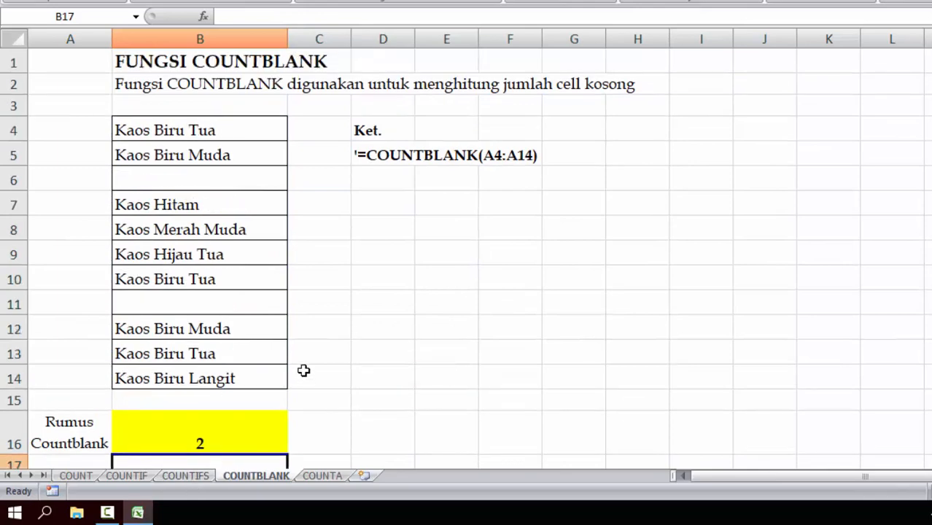
left_click(234, 184)
left_click(214, 298)
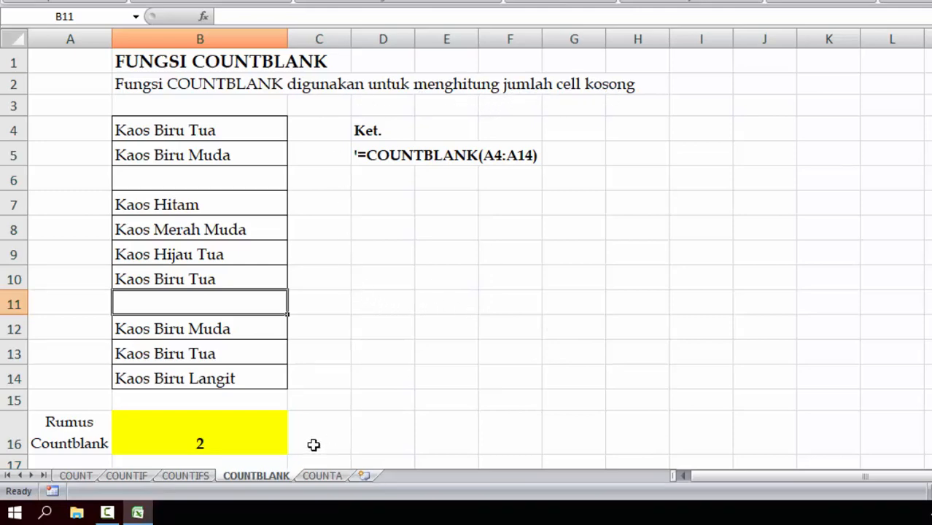
Step: Open the COUNTA sheet and examine the function description in row 2 and the Ket. note with its sample formula
left_click(322, 475)
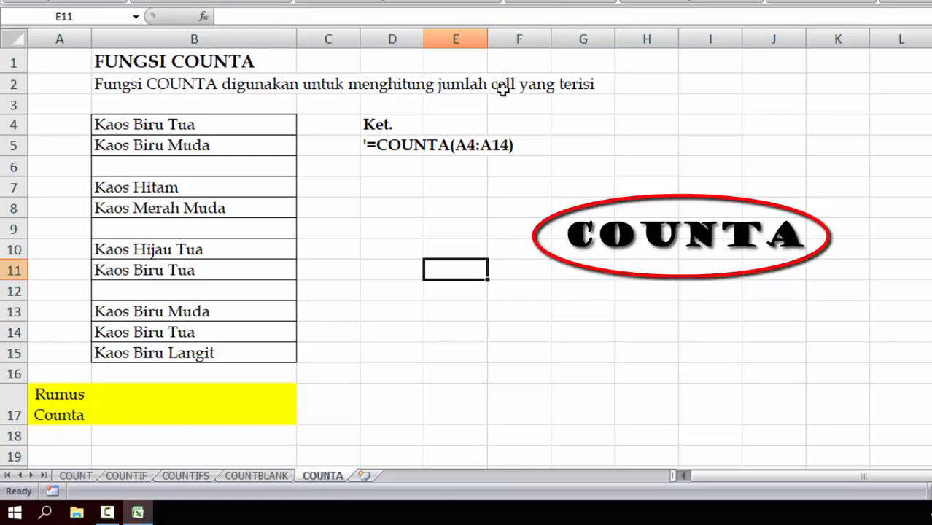
left_click(578, 85)
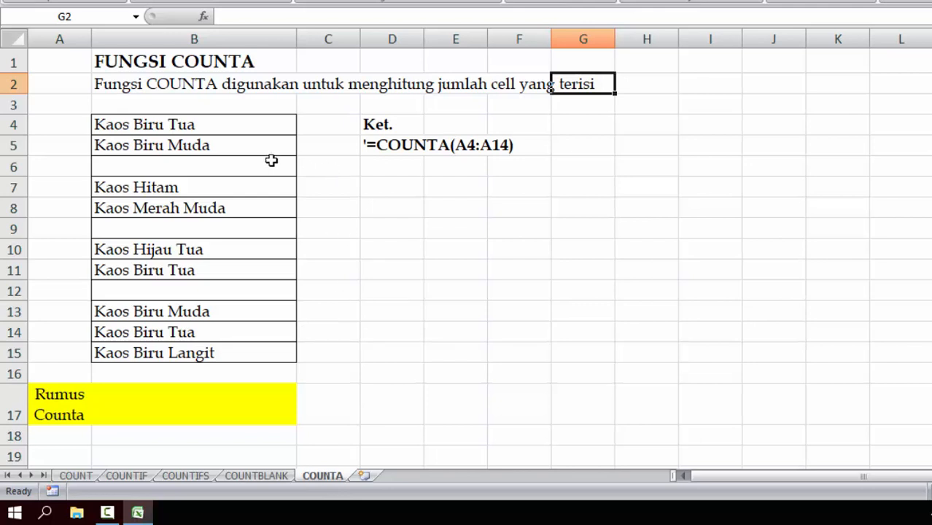
left_click(406, 120)
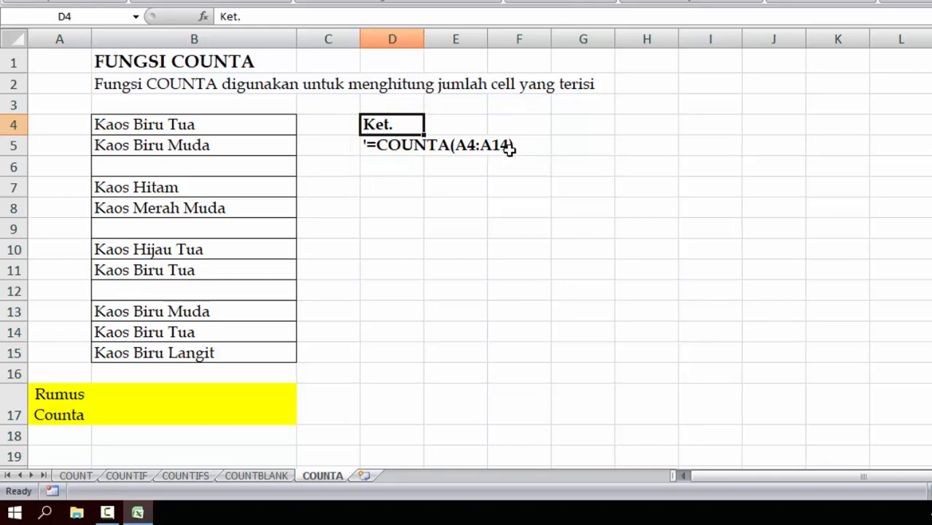
Step: Enter a COUNTA formula in cell B17 that counts the filled cells in range B4:B15
left_click(194, 404)
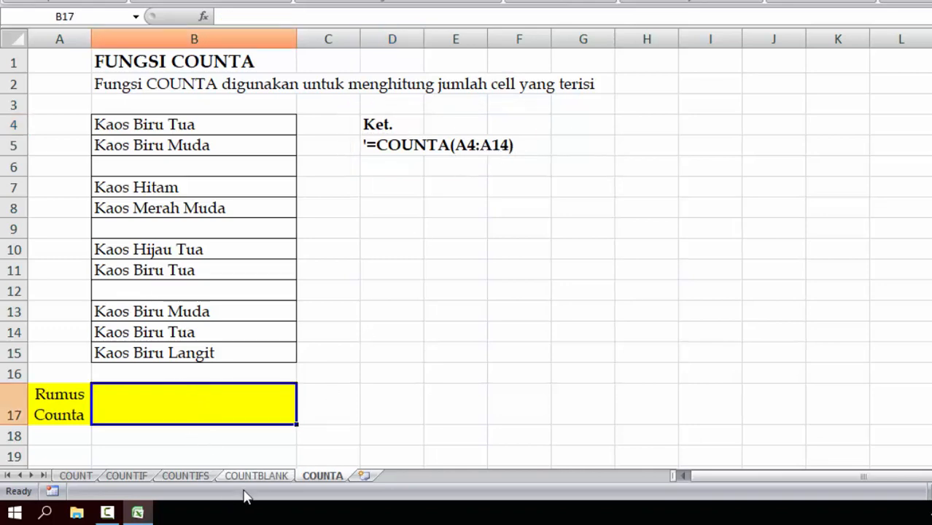
type("=")
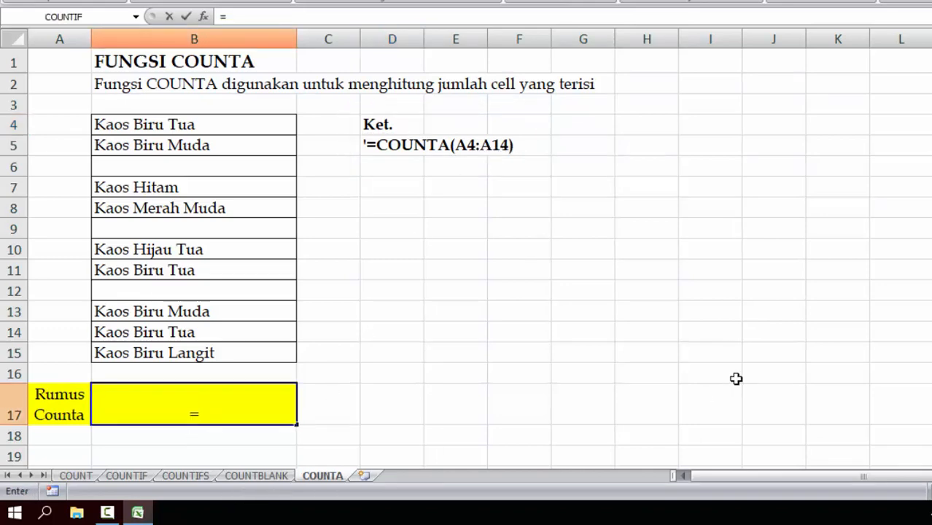
type("counta")
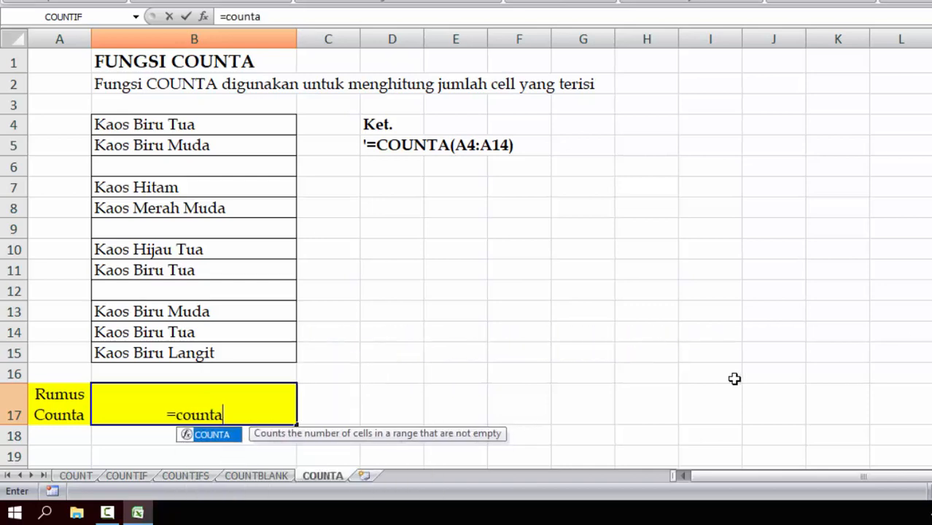
type("(")
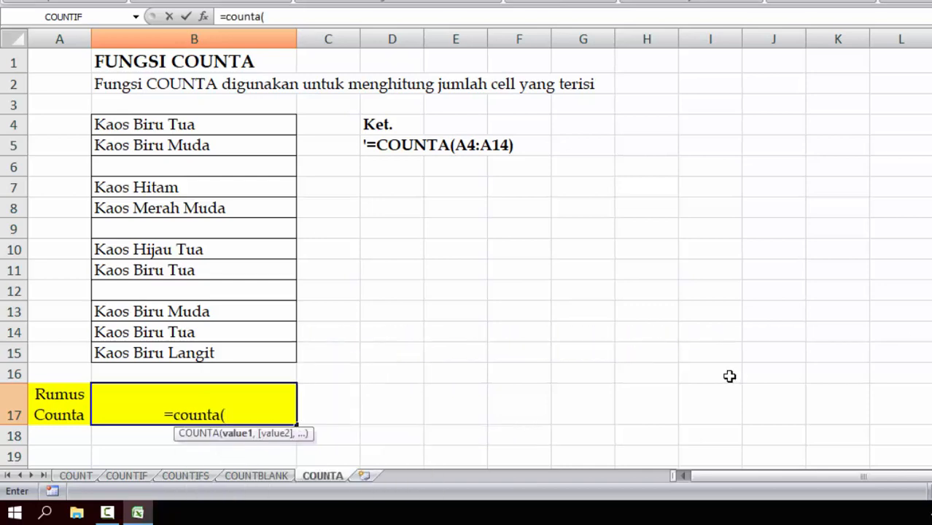
left_click(172, 124)
left_click_drag(173, 124, 187, 354)
key("Return")
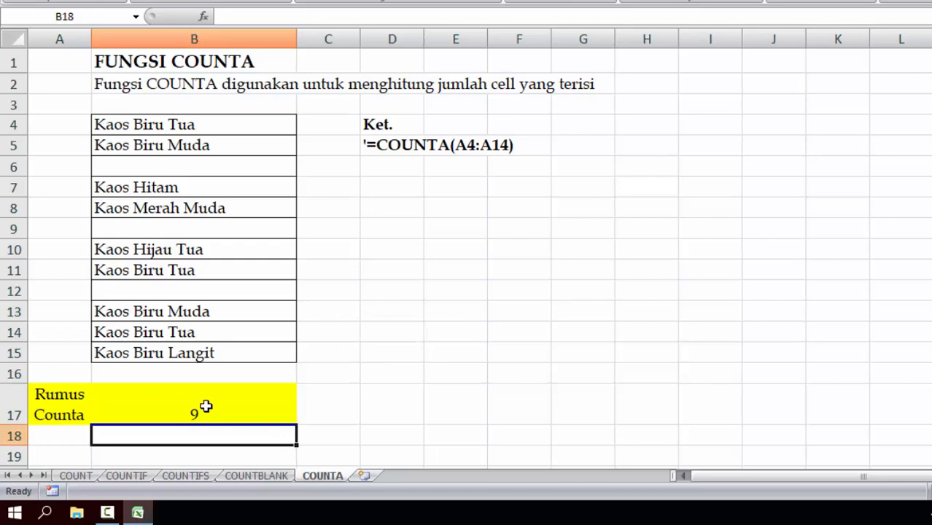
Step: Check the COUNTA result in B17 against the filled shirt cells between B4 and B15
left_click(207, 403)
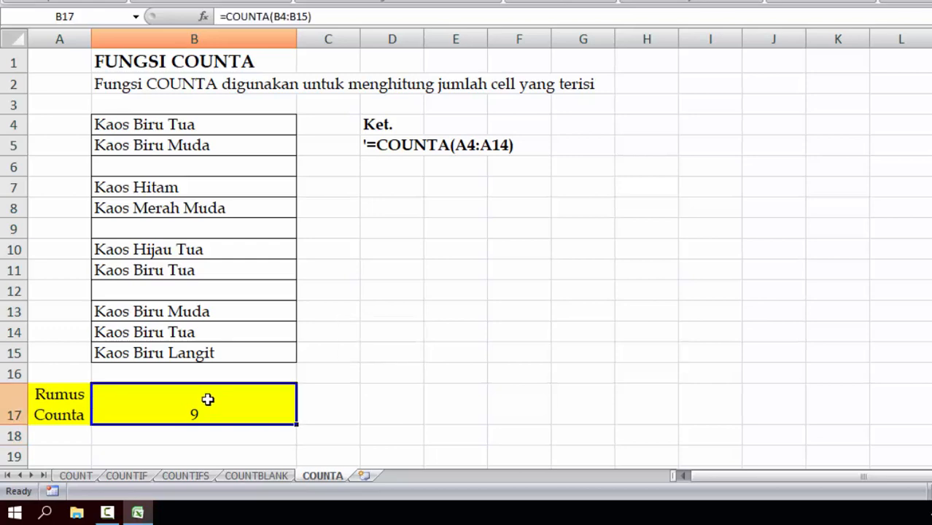
left_click(181, 122)
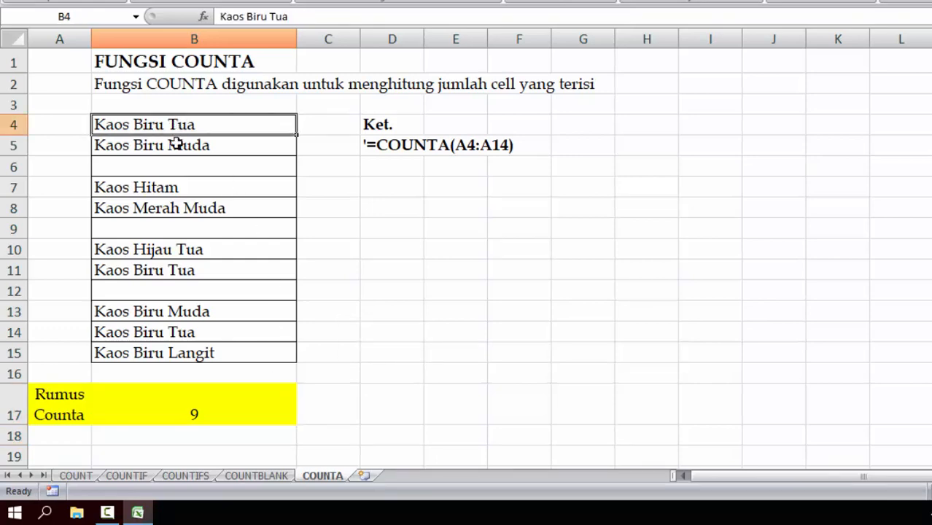
left_click(178, 144)
left_click(175, 186)
left_click(174, 207)
left_click(166, 249)
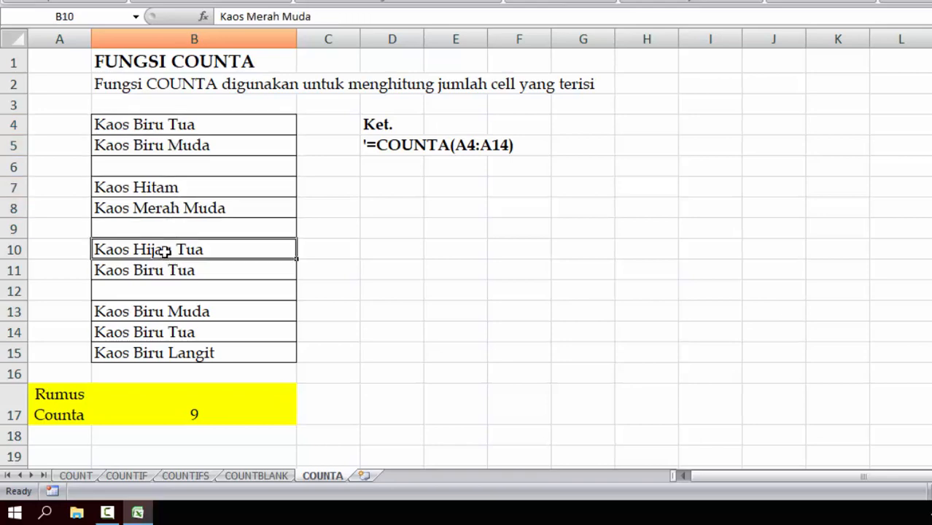
left_click(162, 270)
left_click(159, 332)
left_click(163, 355)
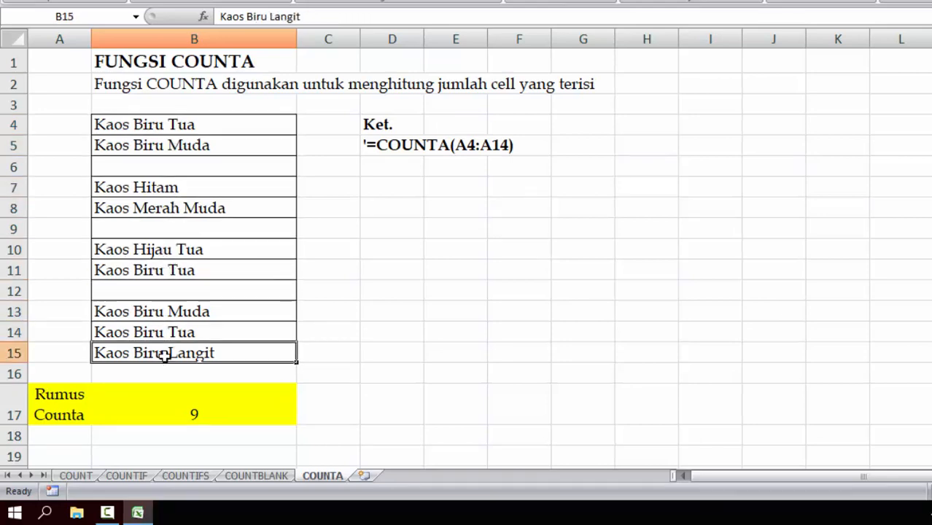
Step: Examine the empty cells B6, B9 and B12 that the COUNTA formula leaves out
left_click(121, 165)
left_click(159, 227)
left_click(176, 288)
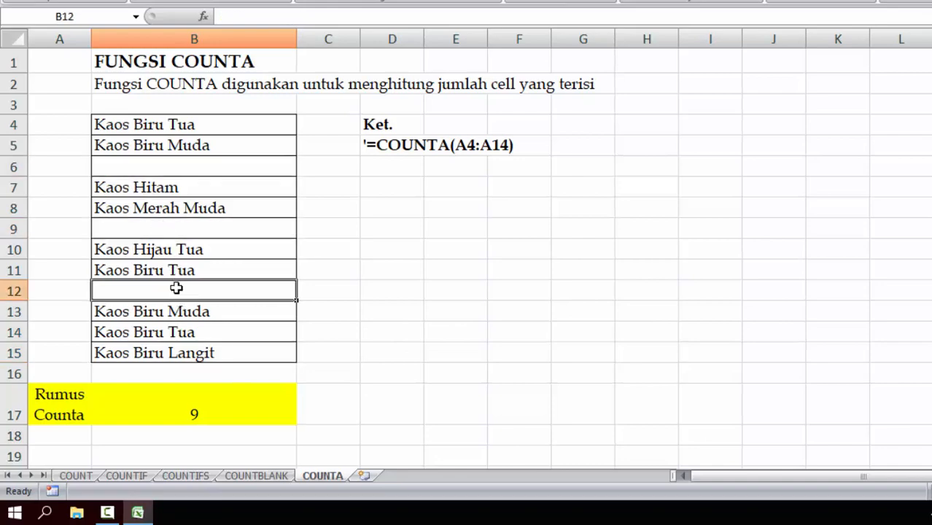
left_click(177, 231)
left_click(170, 166)
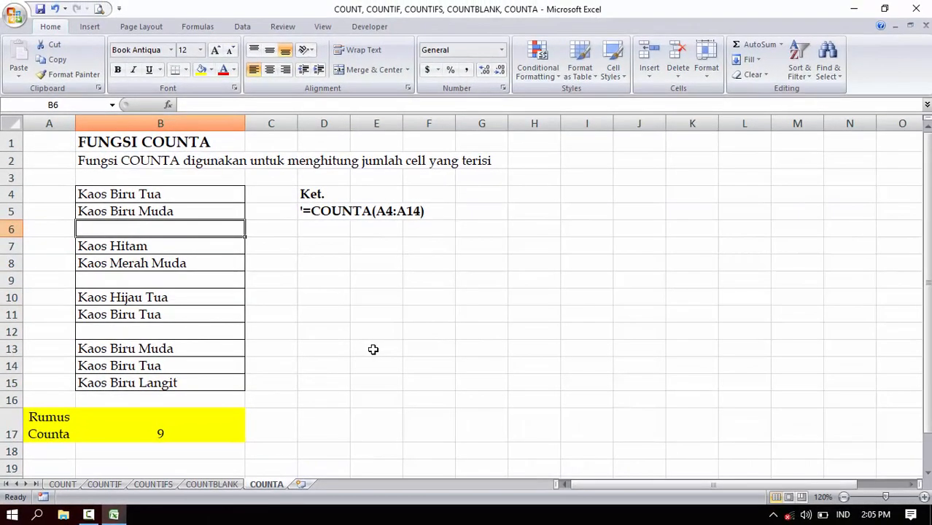